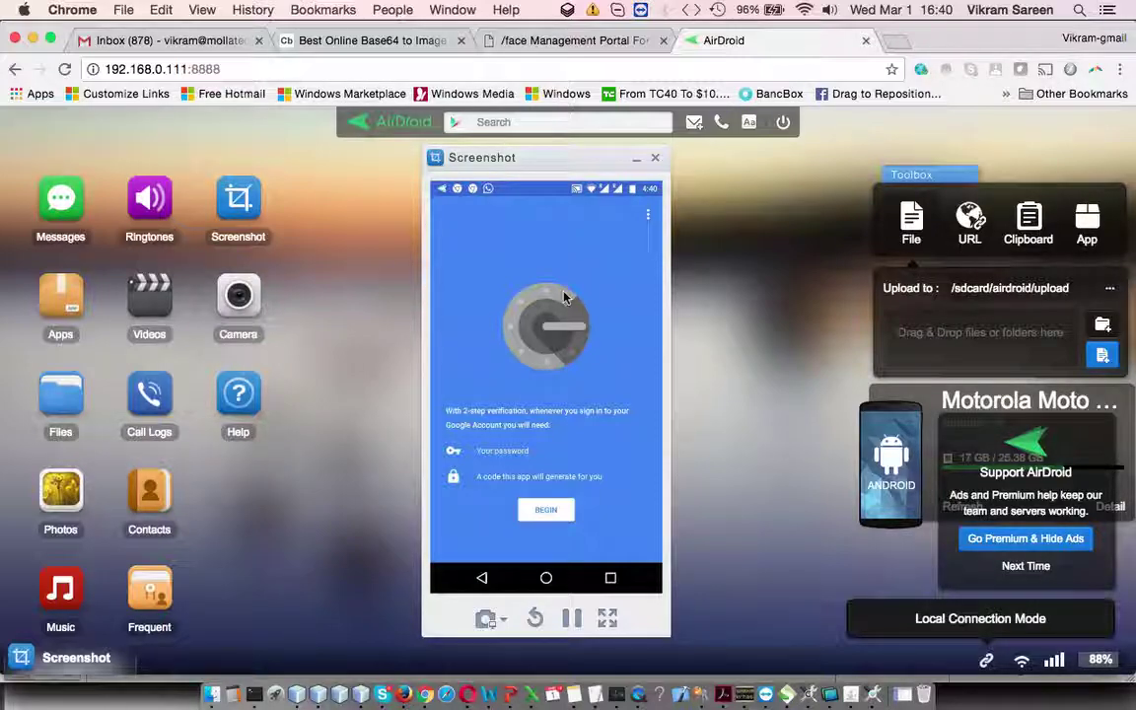
Step: Bring the PowerPoint presentation slideshow to the front from the Dock
click(510, 696)
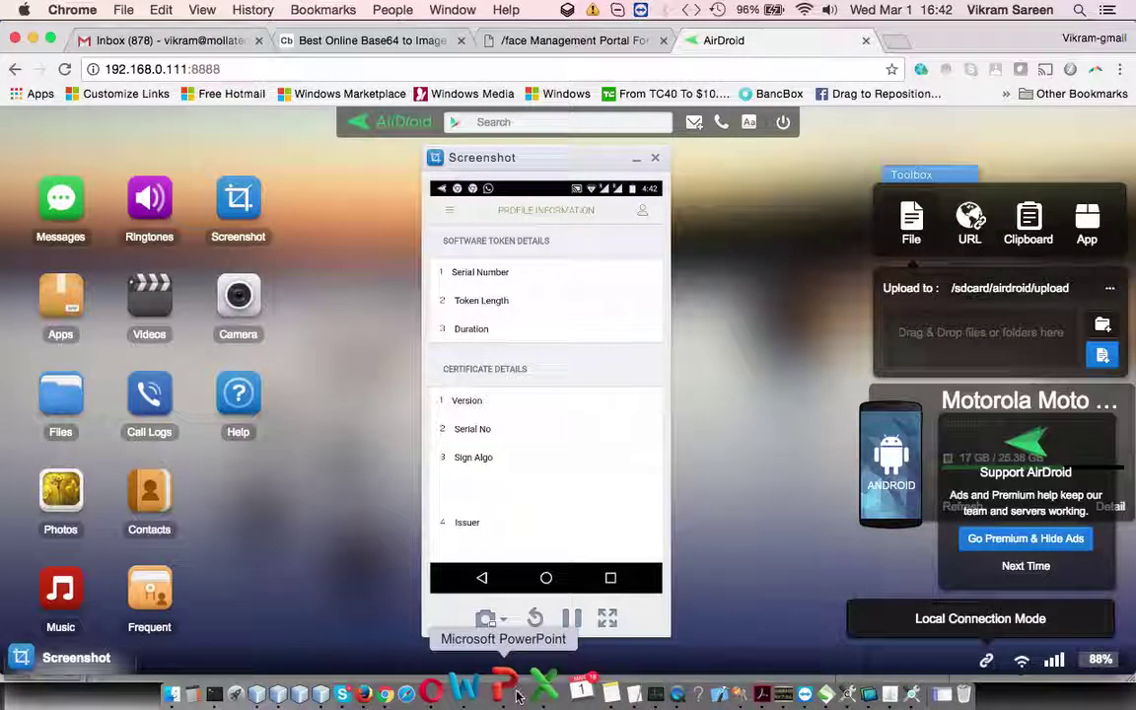
Step: Exit the Google Token agenda slideshow at slide 43 and switch back to Chrome
click(512, 694)
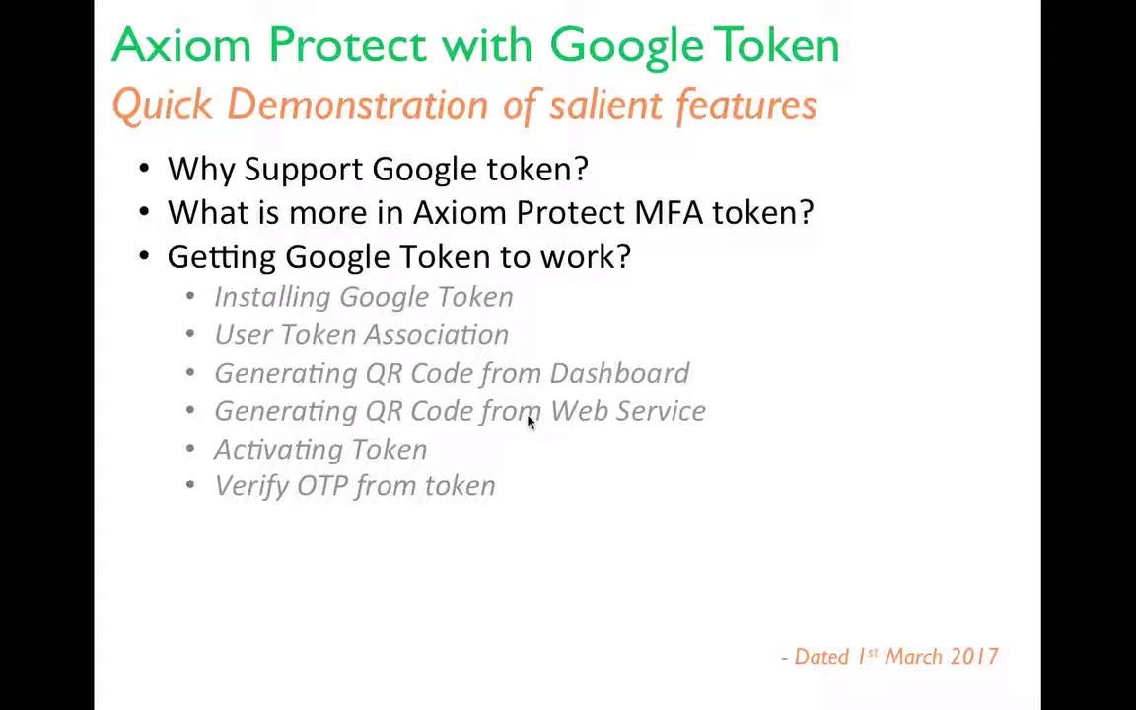
key(Escape)
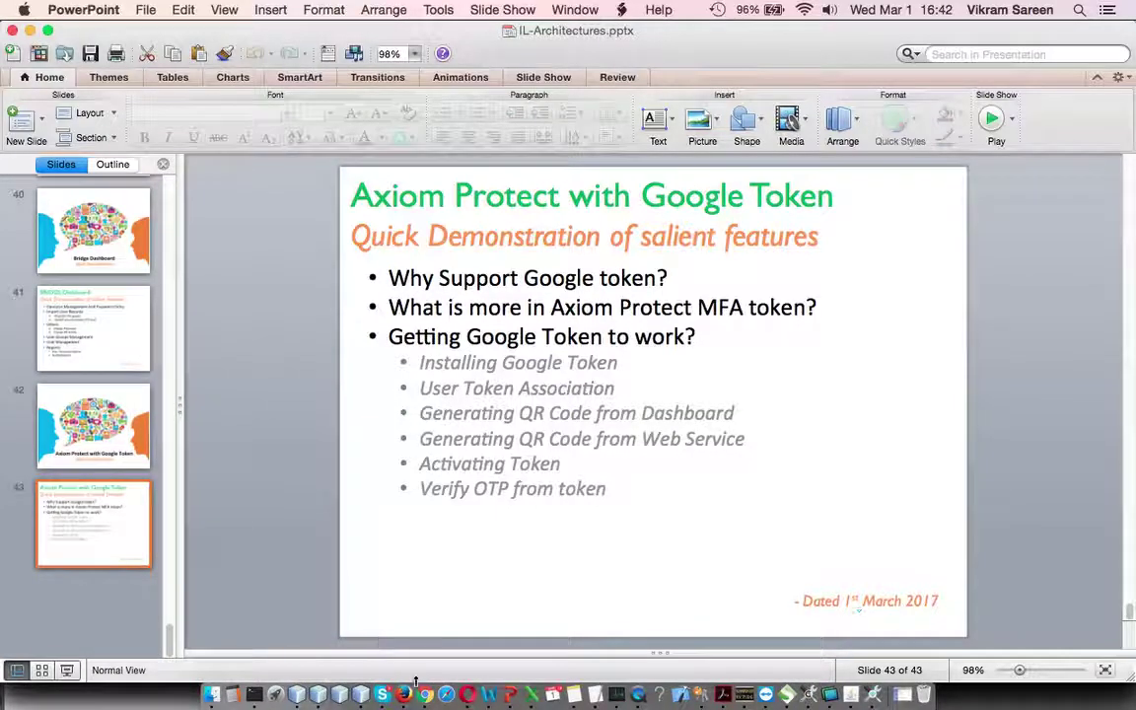
click(424, 694)
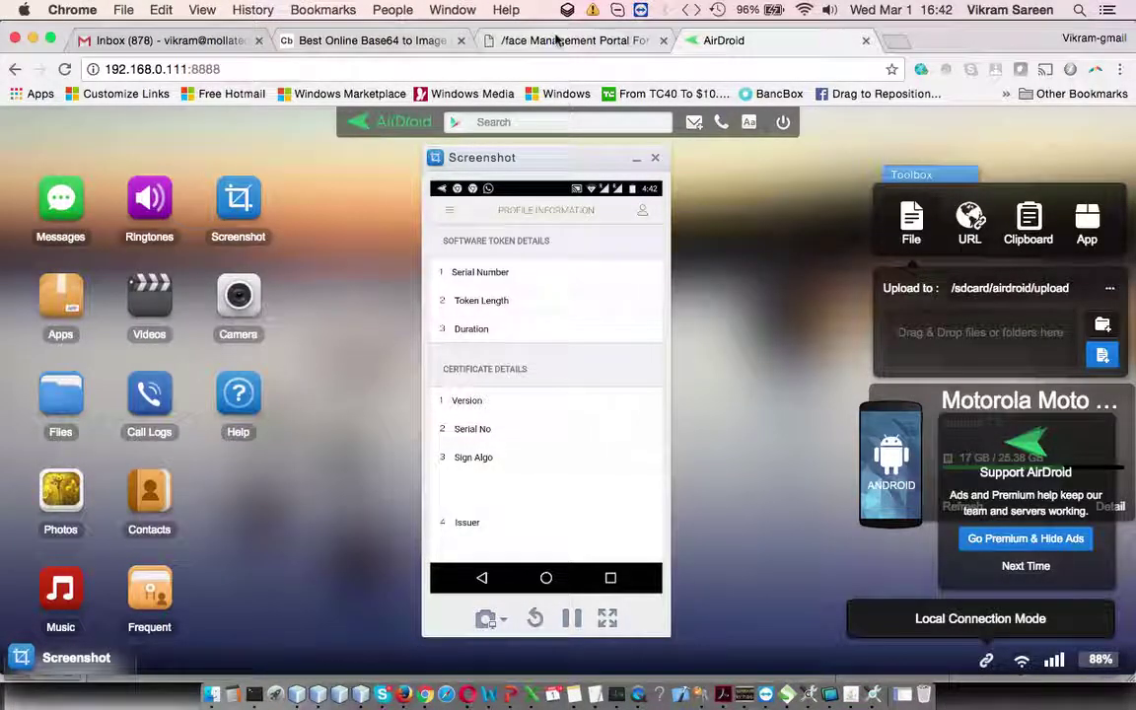
Step: Sign in to the /face Management Portal as sysadmin with the administrator password
click(562, 40)
click(524, 324)
text(sysadmin)
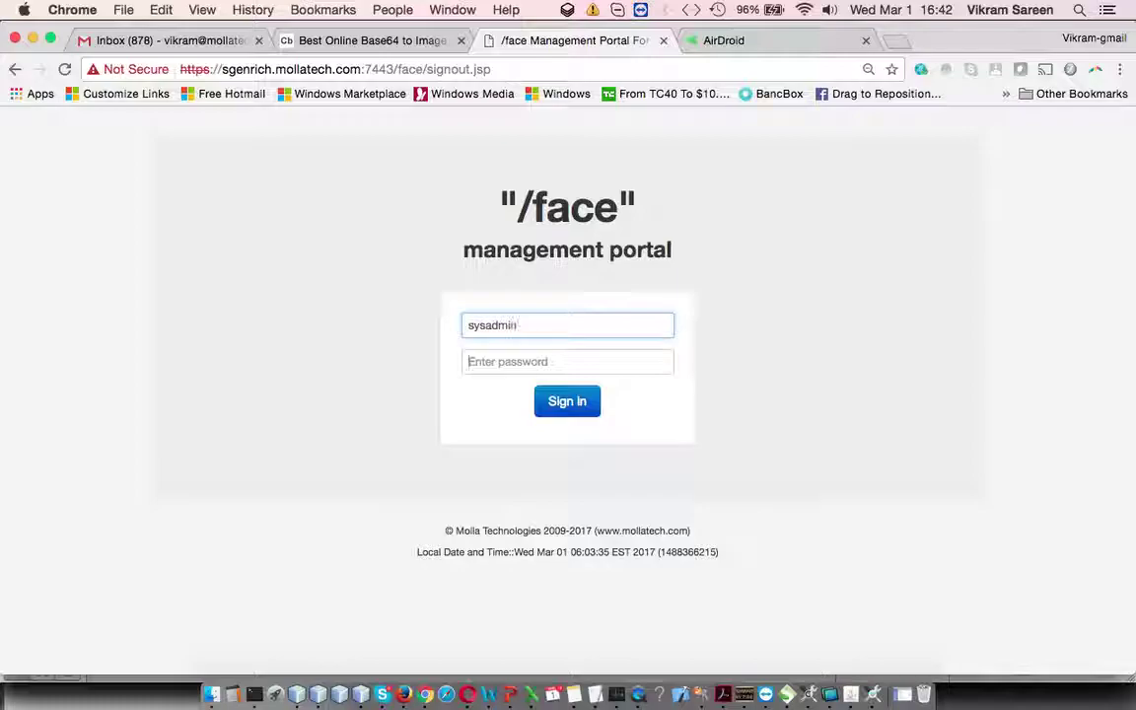
key(Tab)
text(••)
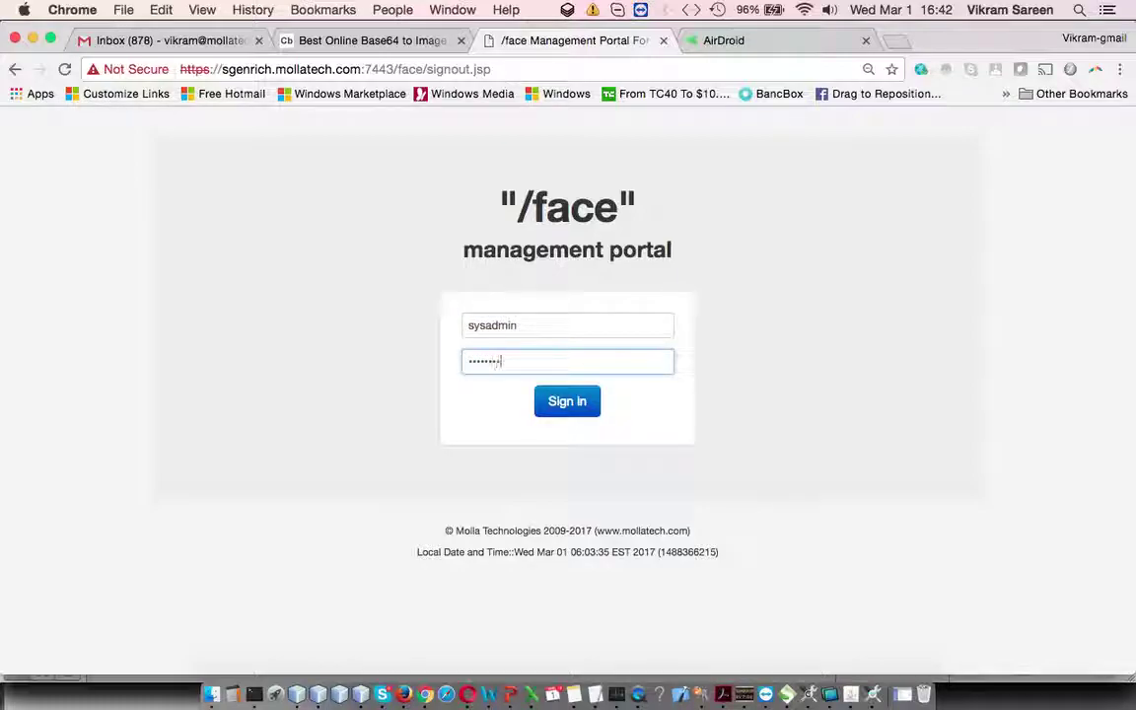
click(577, 405)
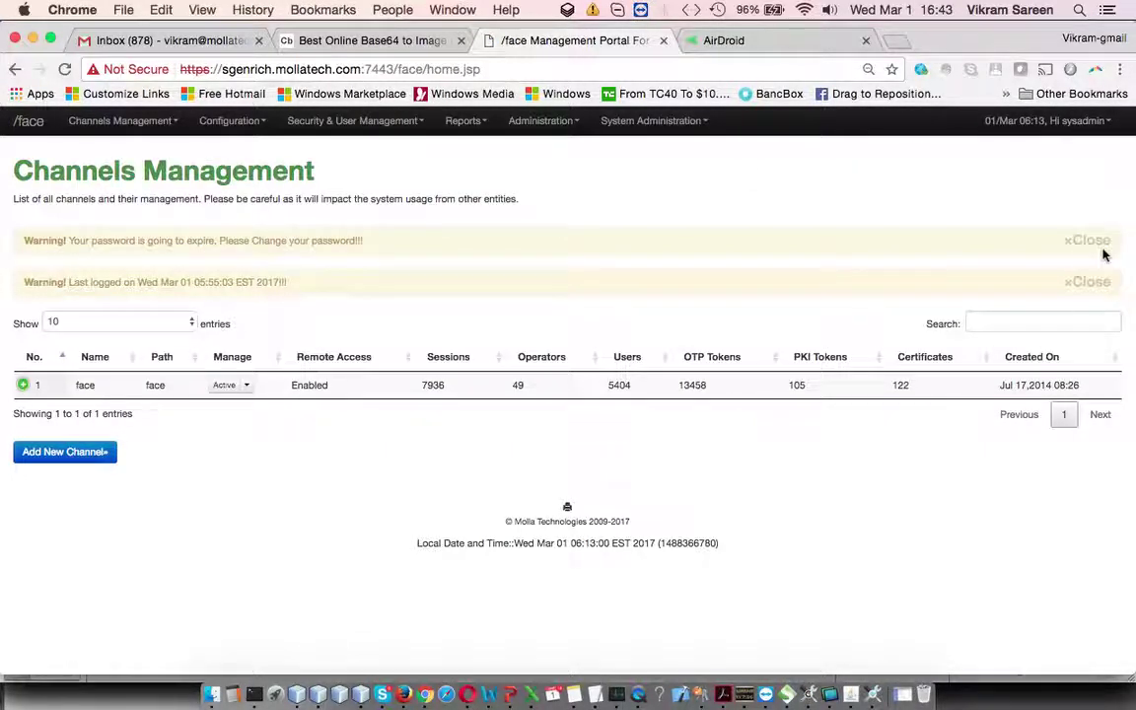
Step: Dismiss the password expiry and last login warnings and open Resource Management
click(1087, 240)
click(1086, 241)
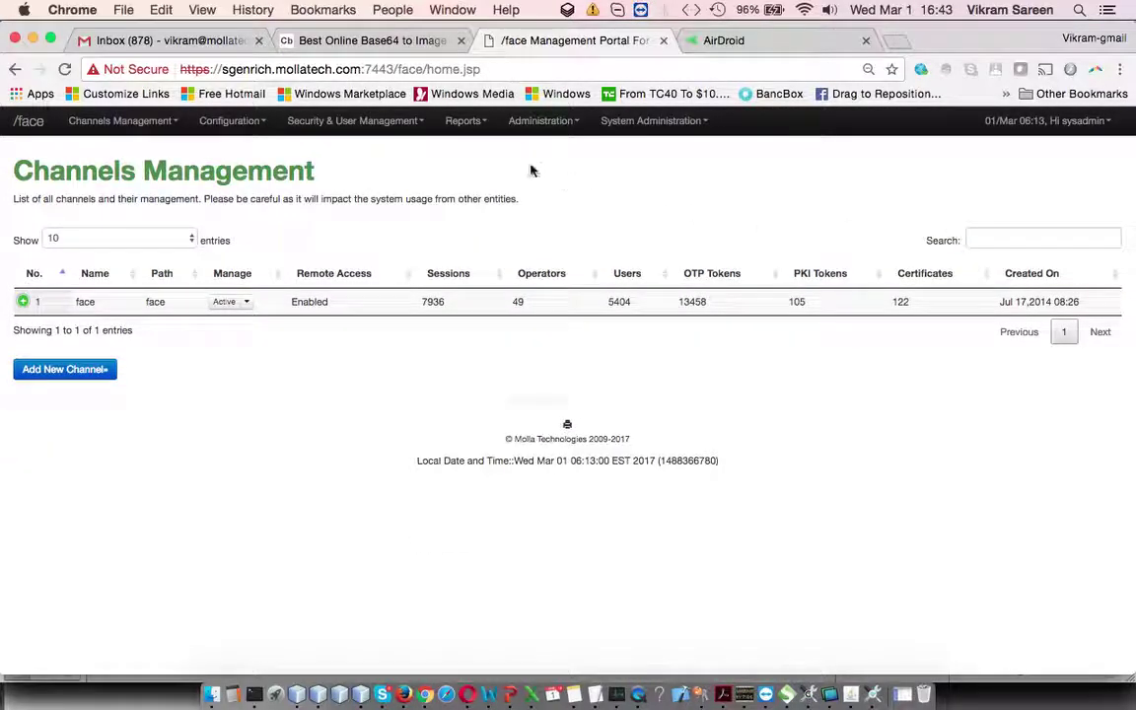
click(386, 122)
click(392, 152)
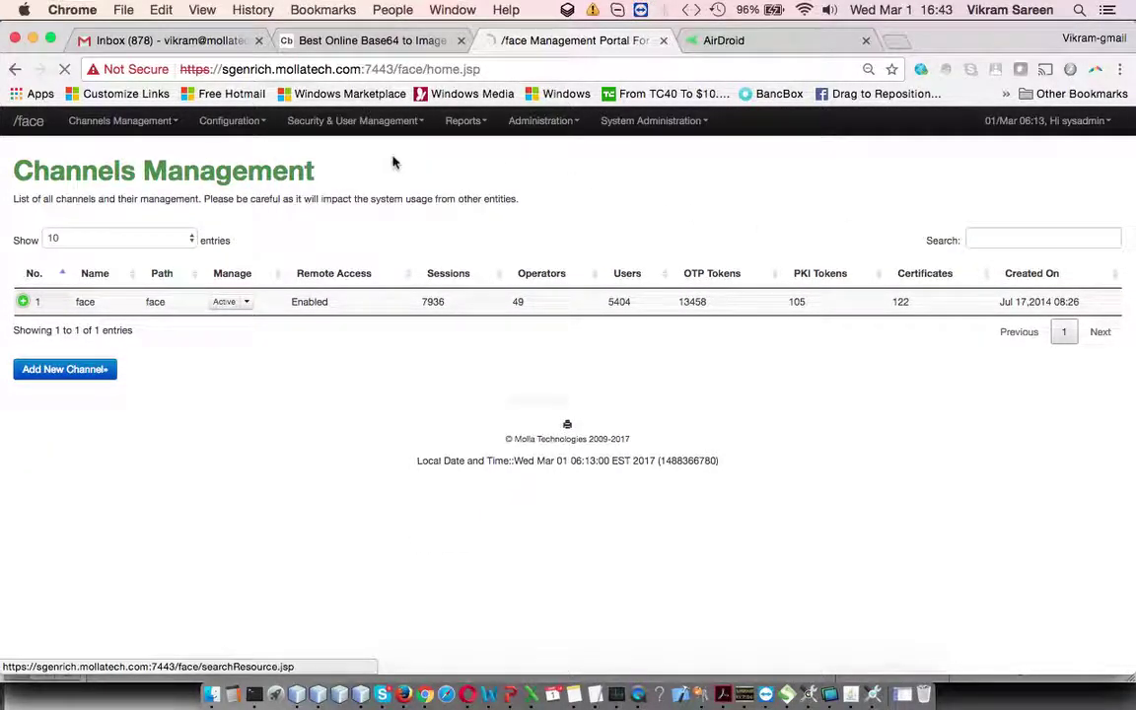
Step: Search for the user by name with resource type Secure Phrase (Image Based)
click(233, 253)
text(vikram)
click(394, 258)
click(400, 275)
click(456, 262)
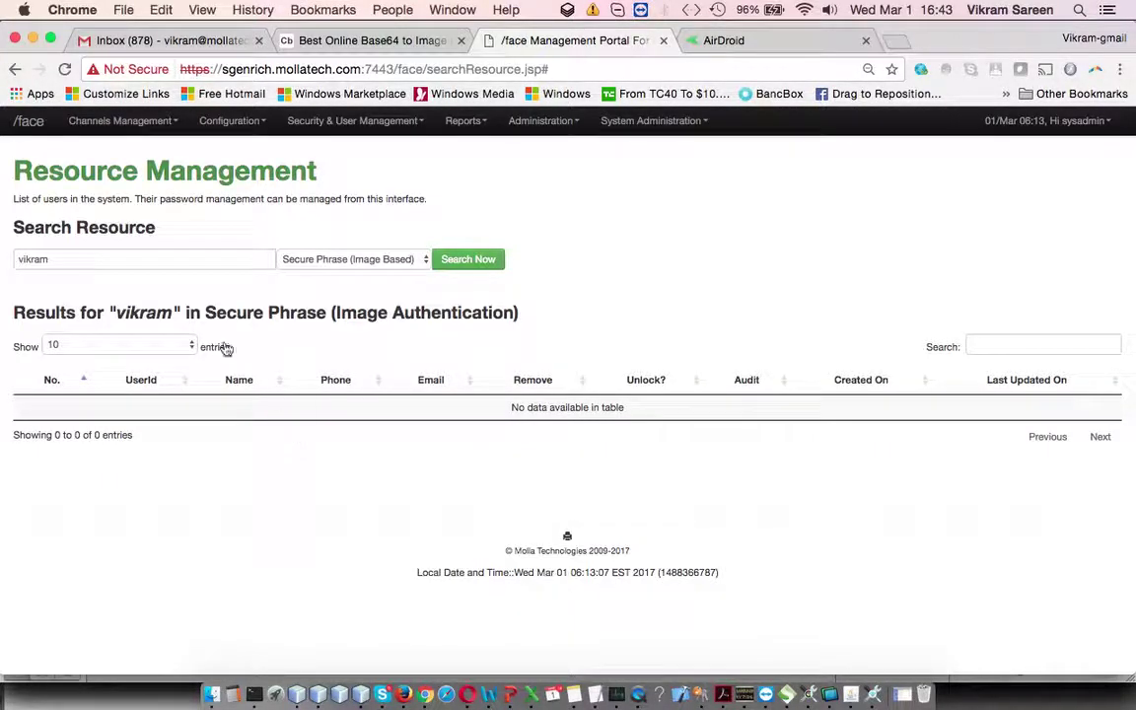
Step: Search the user's e-mail with resource type One Time Password Tokens
click(94, 259)
text(@mollatech.com)
click(394, 260)
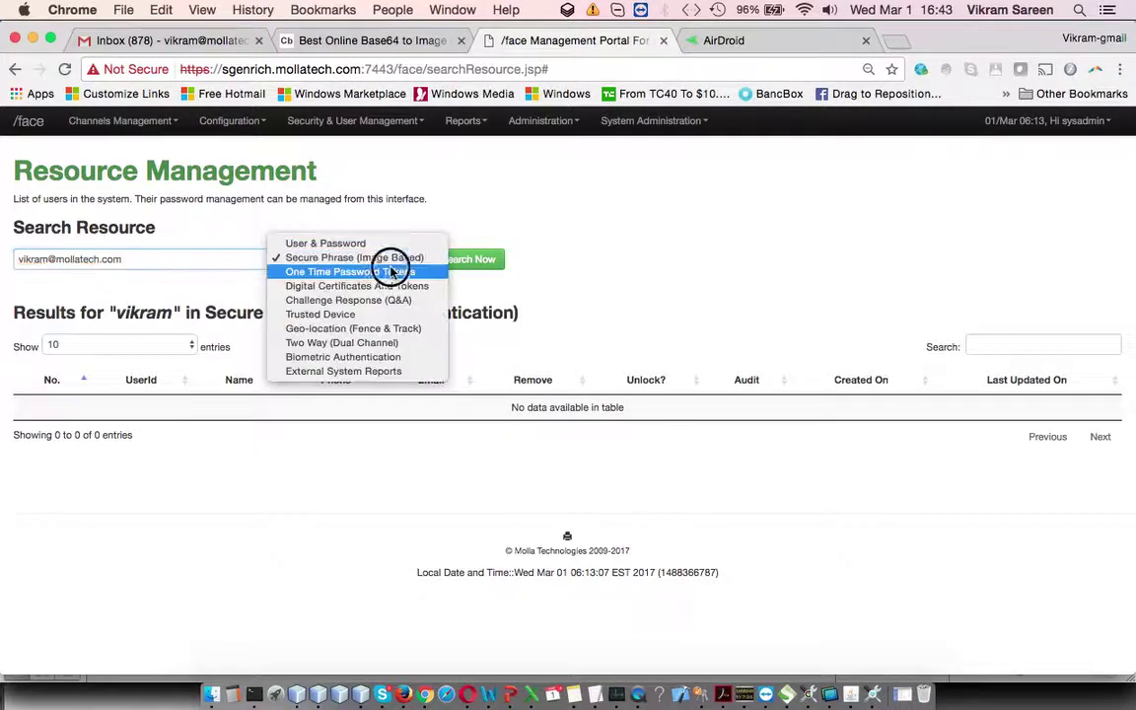
click(398, 270)
click(488, 261)
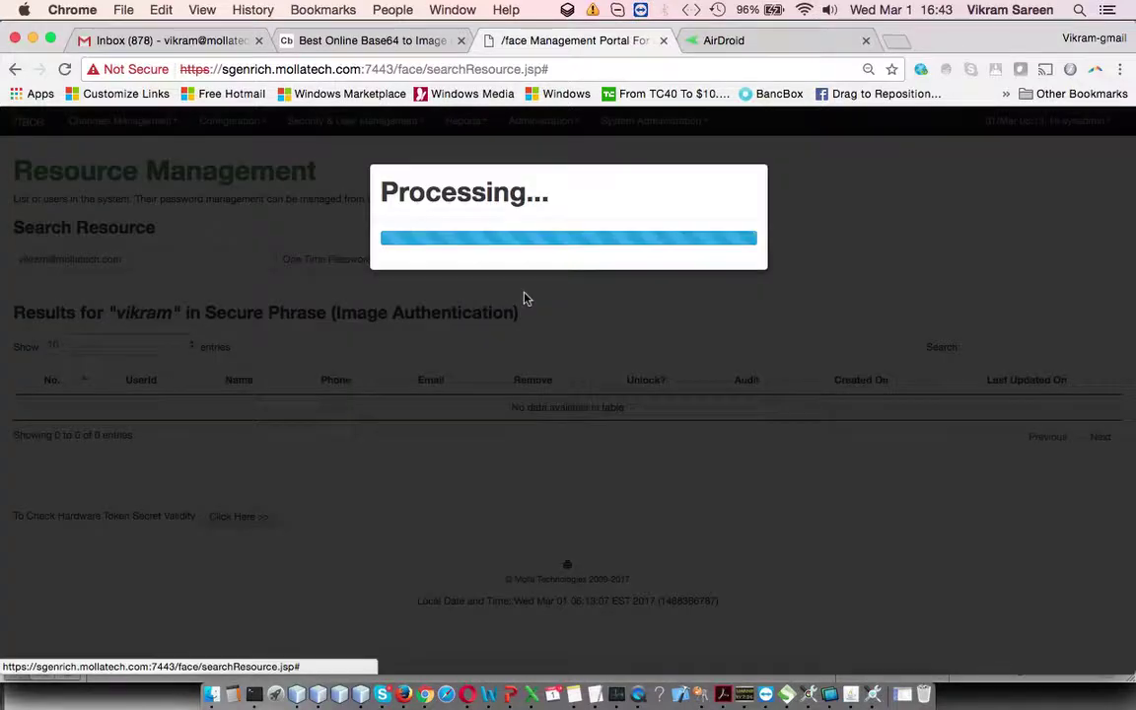
Step: Check the user's ID and inspect the active software token's action list
click(96, 410)
click(734, 252)
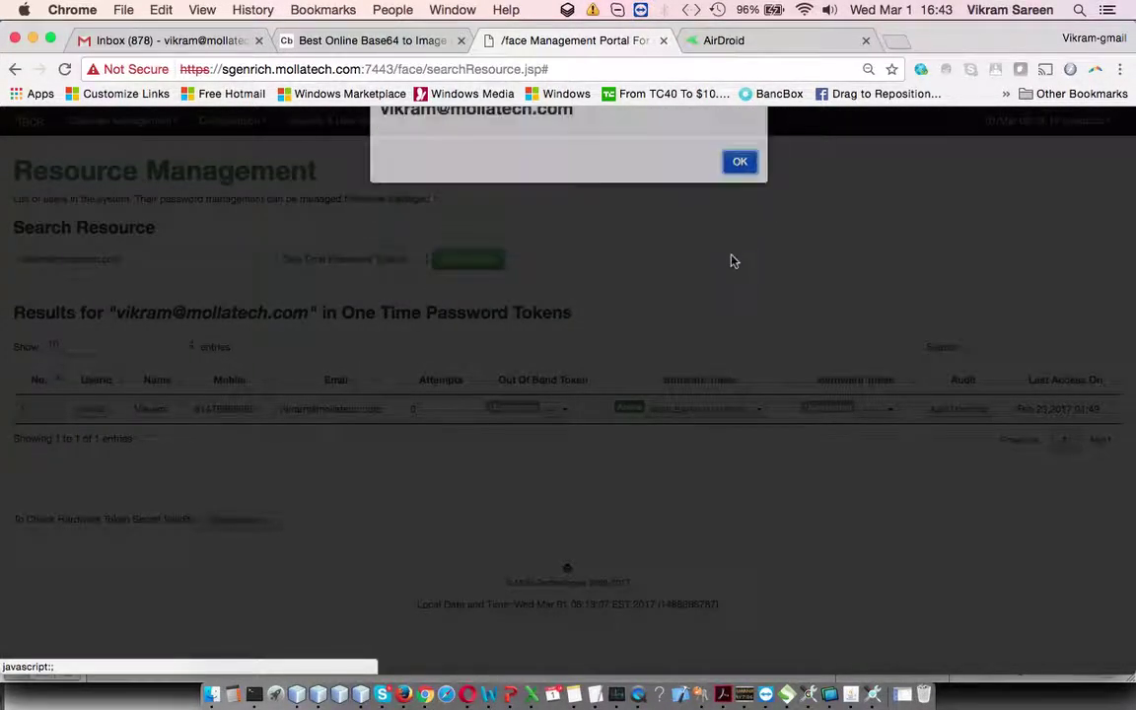
click(759, 414)
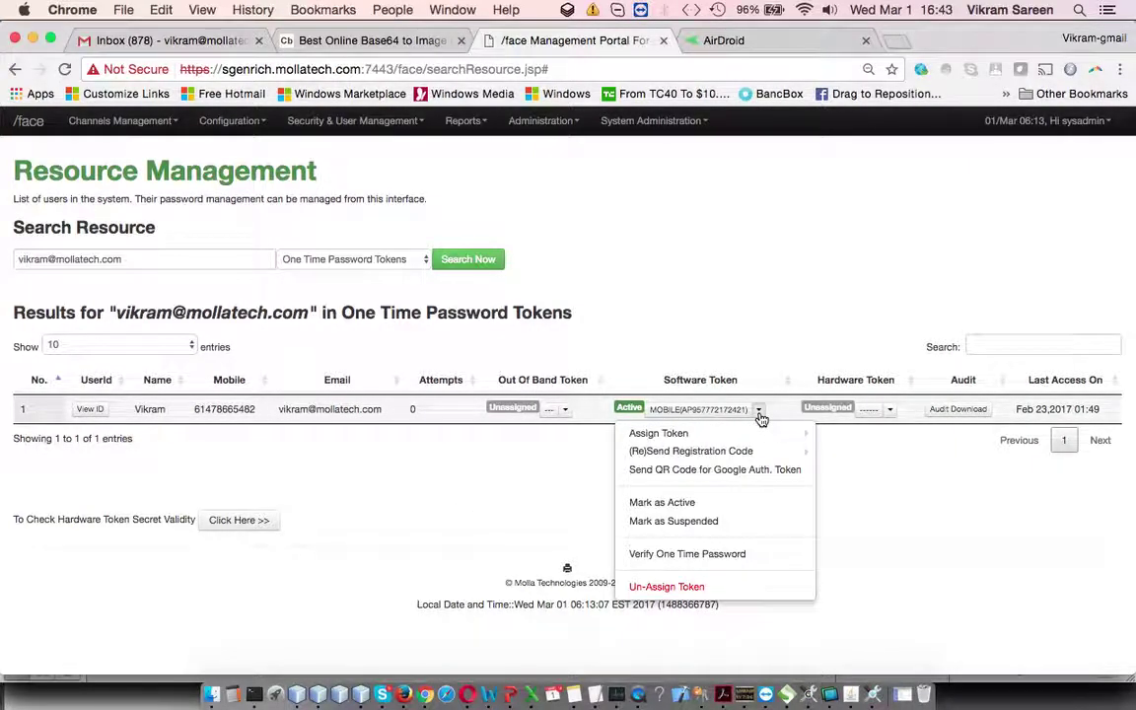
click(776, 292)
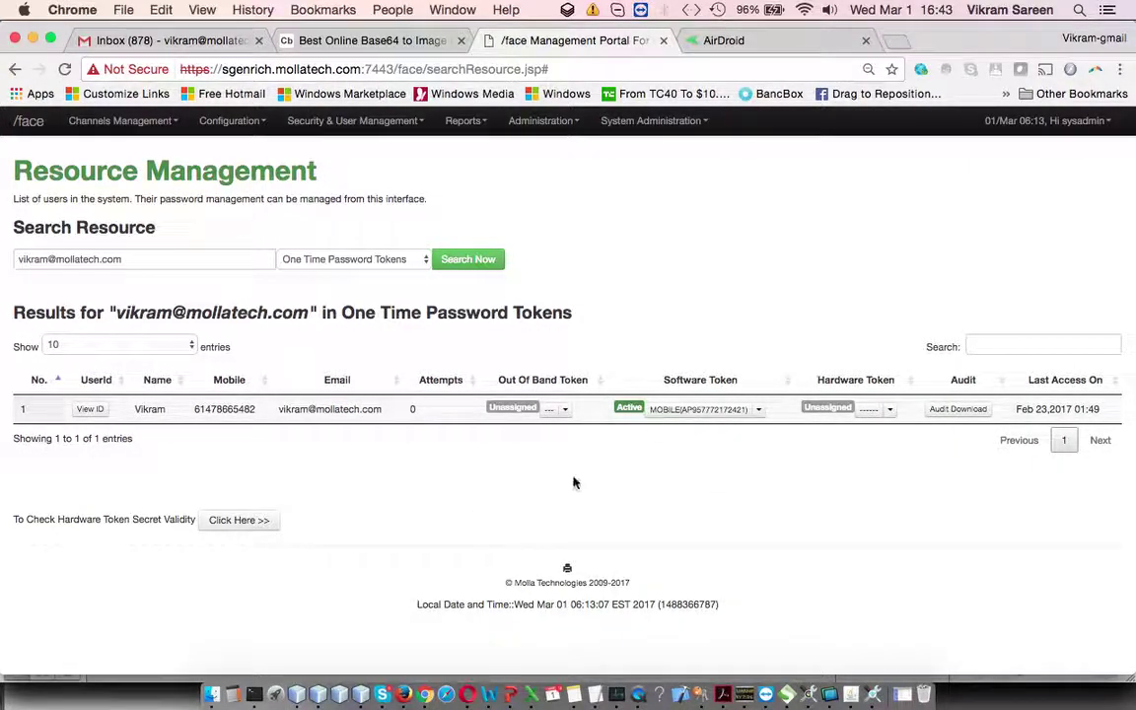
click(760, 411)
click(515, 493)
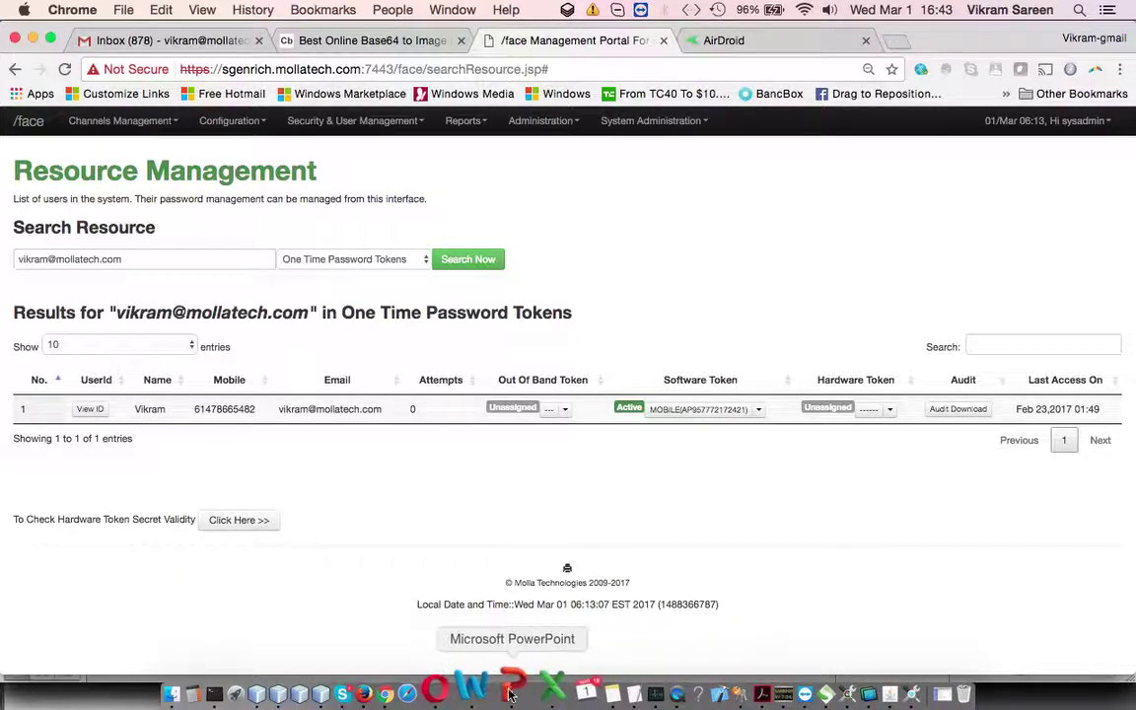
click(513, 693)
Step: Highlight the Generating QR Code from Dashboard and from Web Service bullets on slide 43
drag(419, 413, 713, 408)
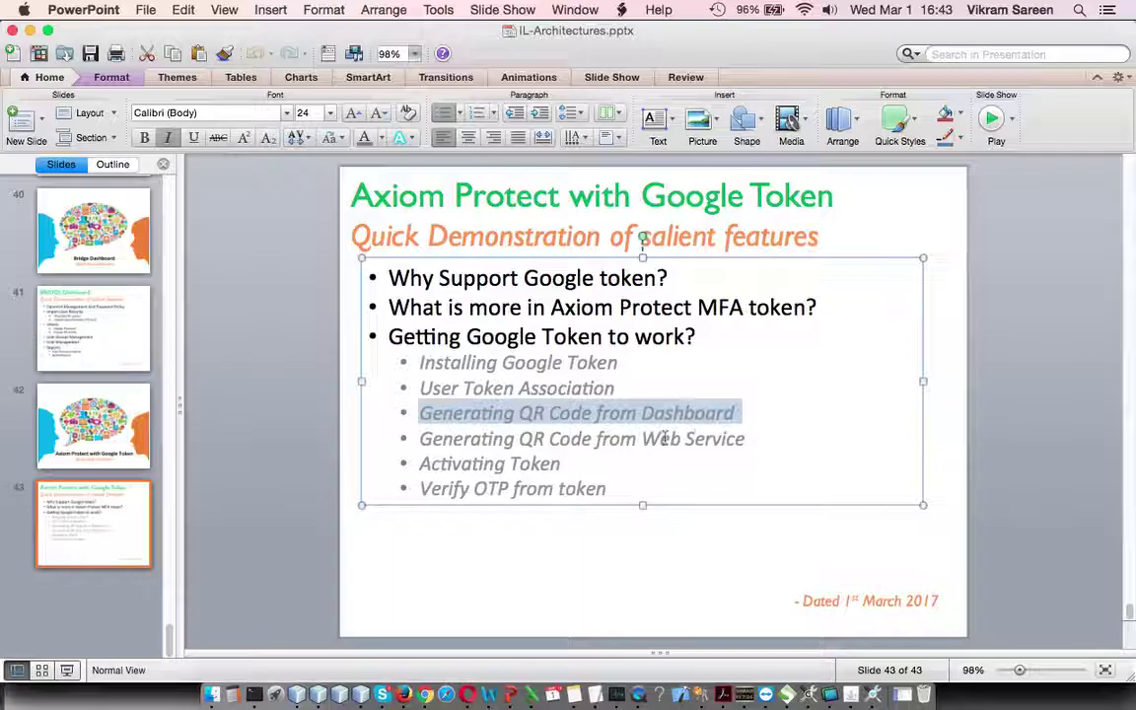
click(471, 441)
drag(419, 439, 730, 438)
click(728, 438)
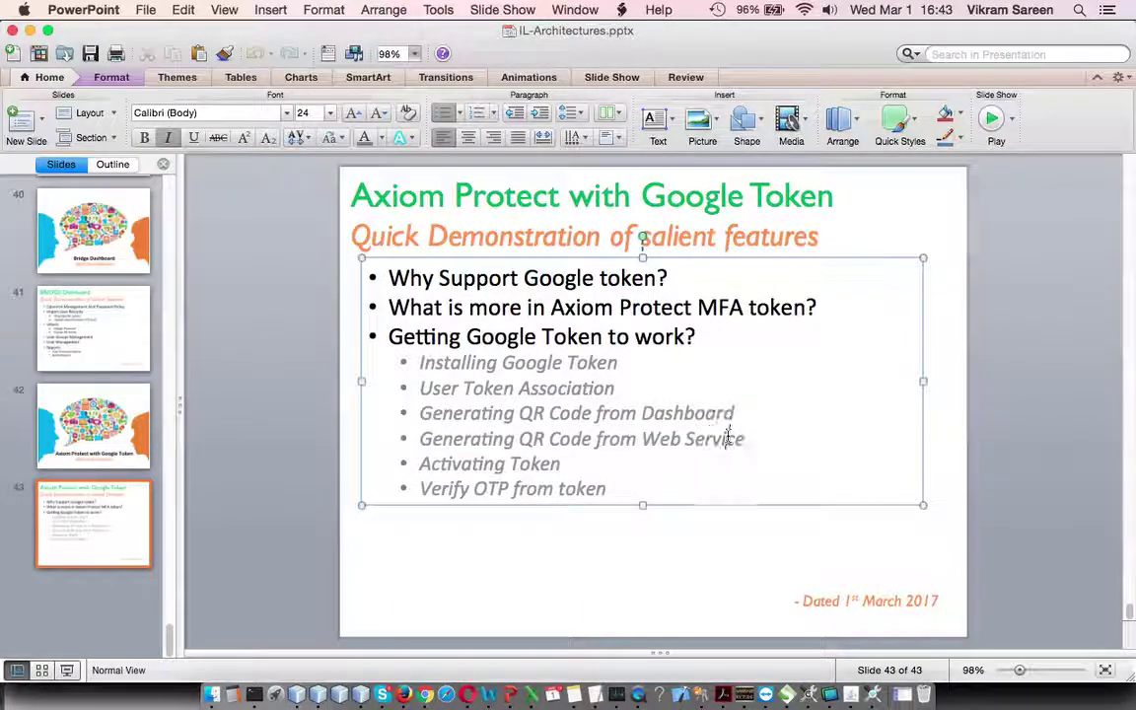
click(426, 694)
click(759, 410)
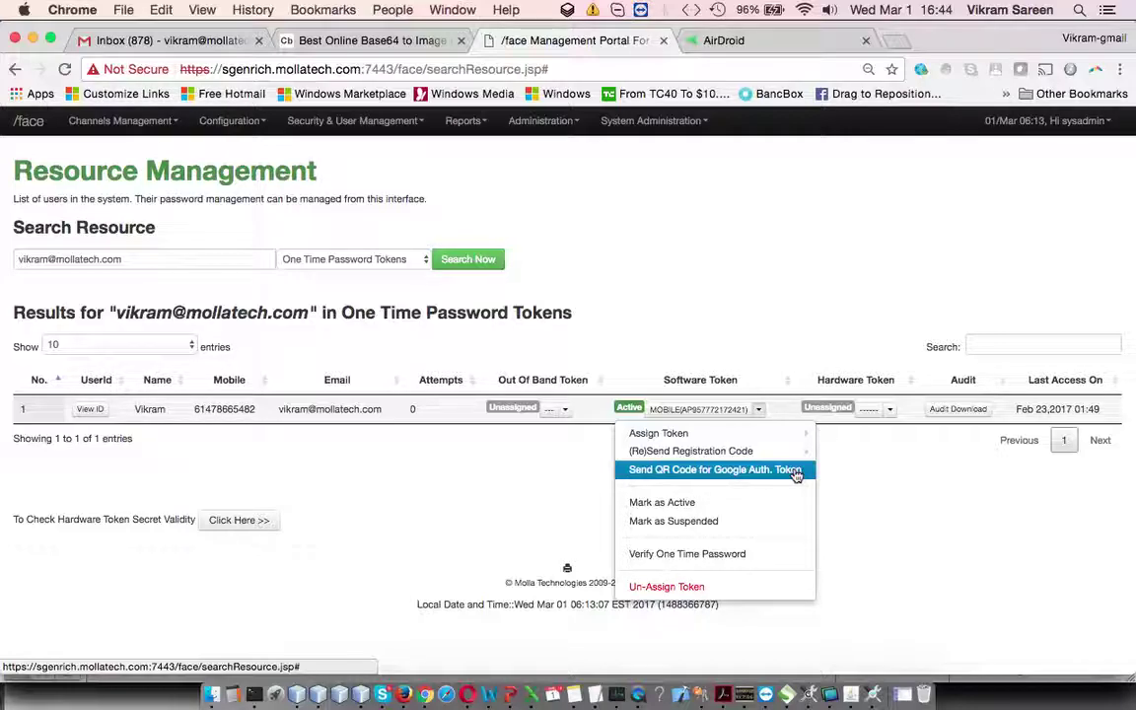
Step: Close token actions unsent, then clear SoapUI's old response and re-run OpenSession Request 1
click(447, 480)
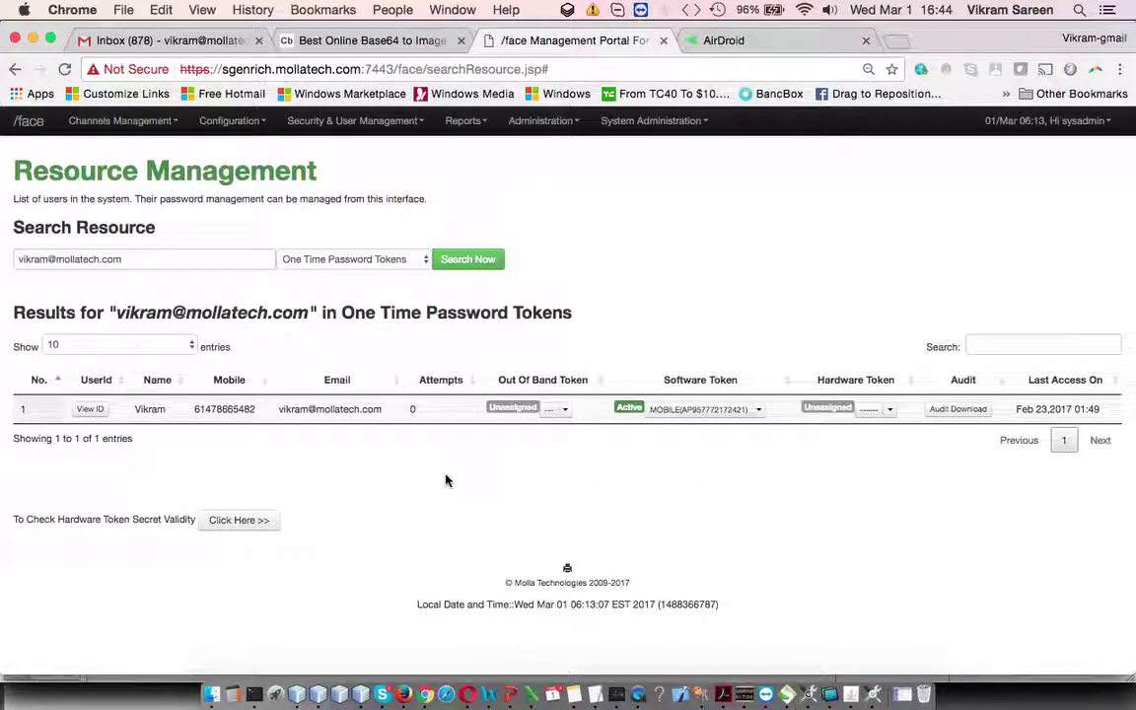
click(789, 693)
click(507, 302)
click(824, 202)
key(super+a)
key(BackSpace)
click(502, 262)
click(296, 102)
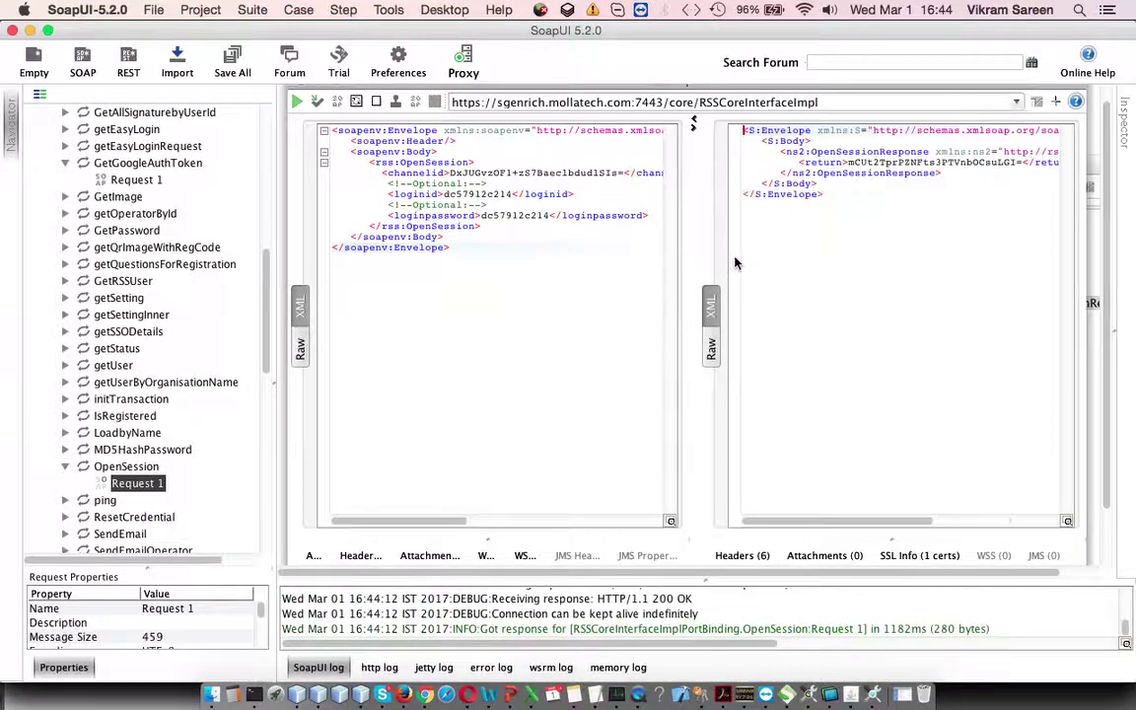
Step: Copy the new session ID and clear GetGoogleAuthToken Request 1's old response
drag(848, 162, 1021, 161)
key(super+c)
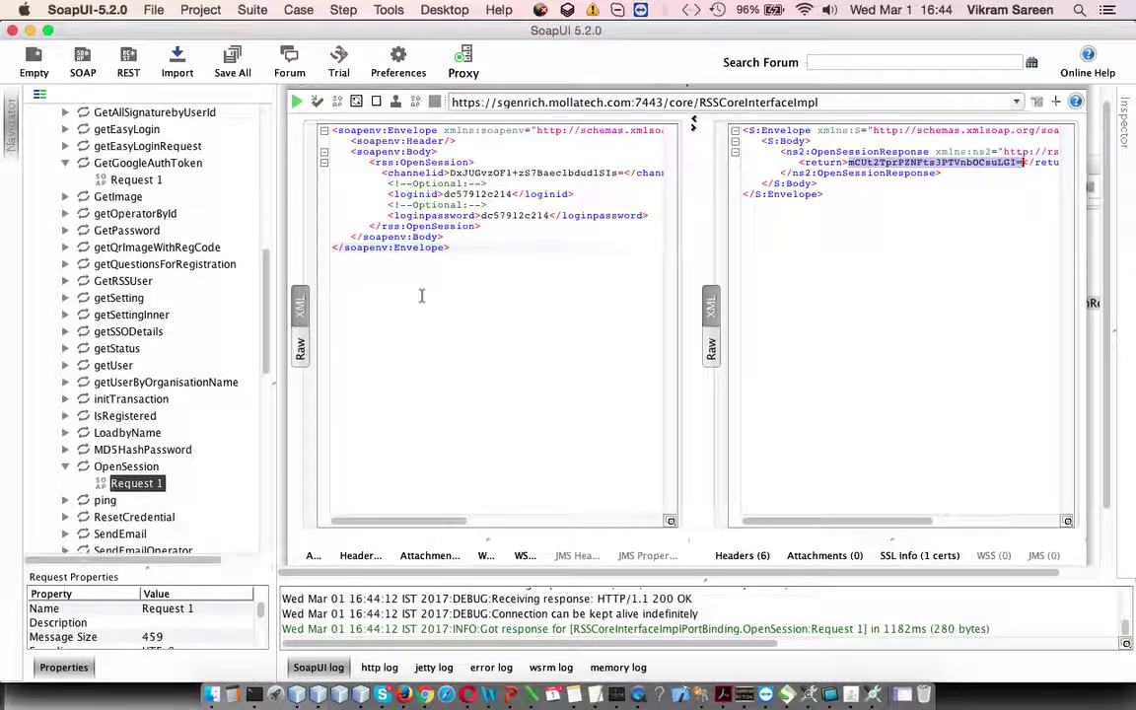
double_click(144, 181)
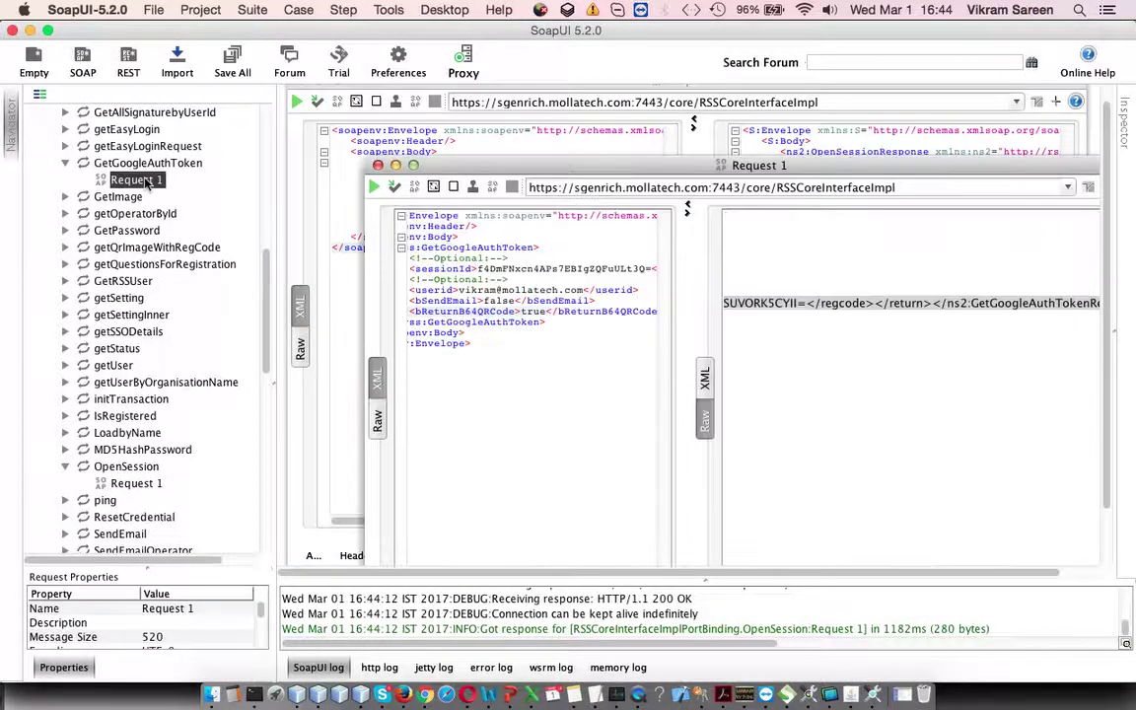
key(super+a)
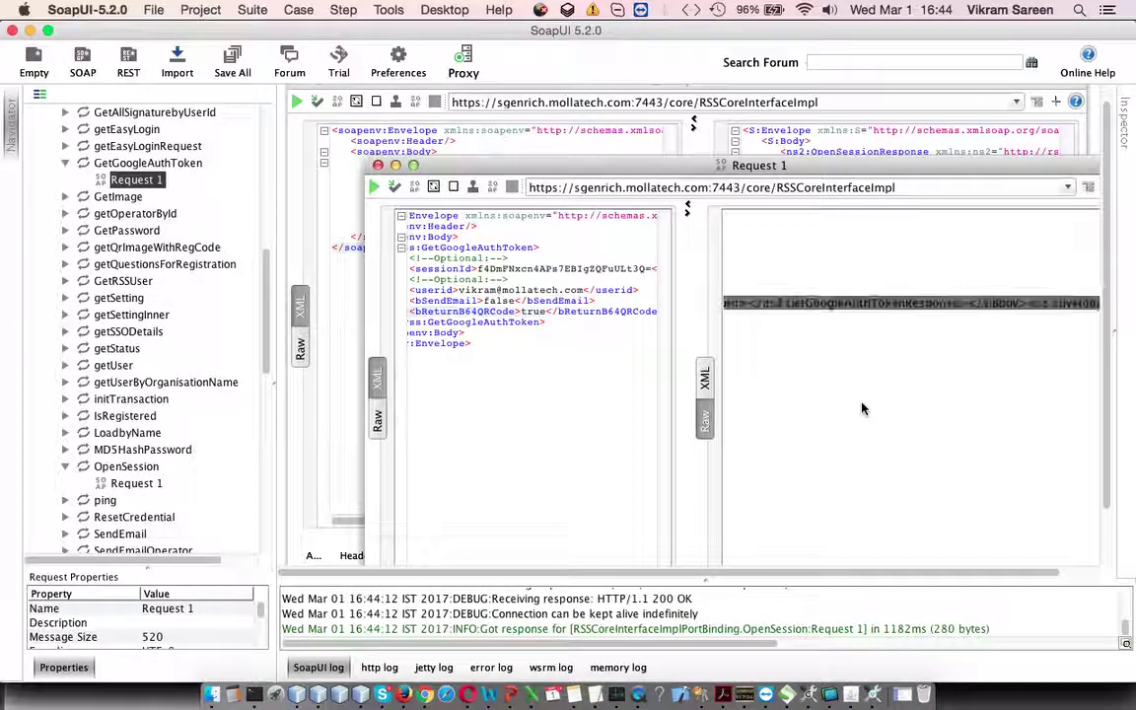
click(708, 390)
key(super+a)
key(BackSpace)
Step: Paste the fresh session ID into the sessionId field and select the bSendEmail value
scroll(470, 408, left, 5)
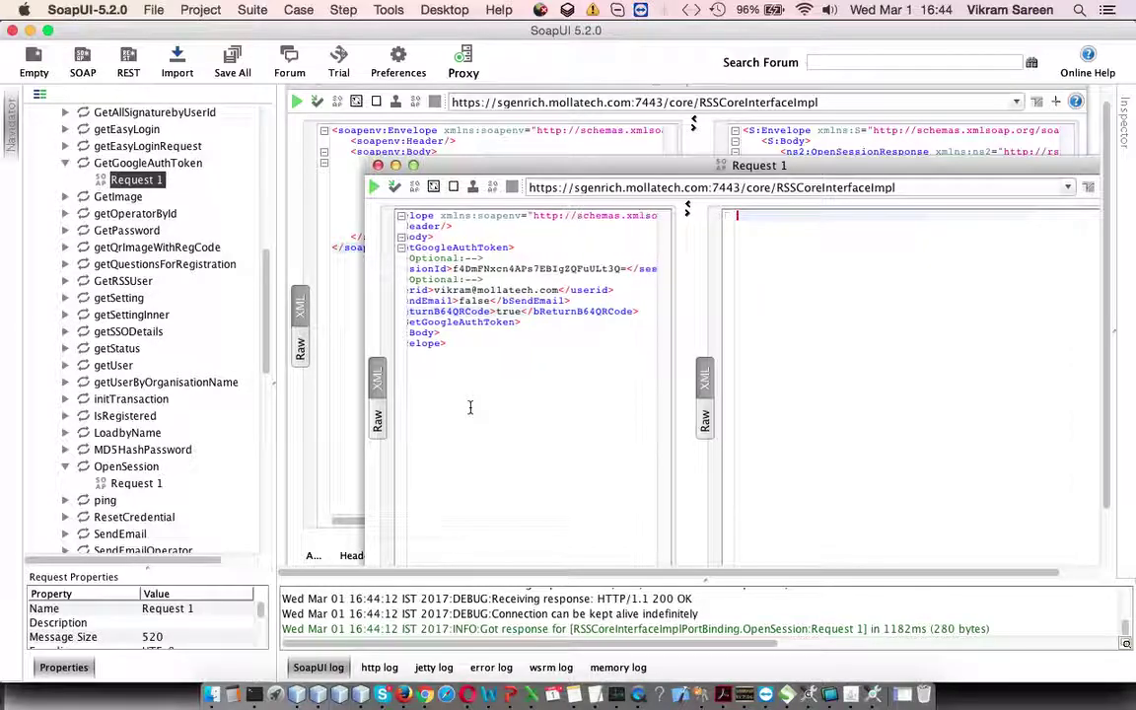
drag(689, 305, 766, 306)
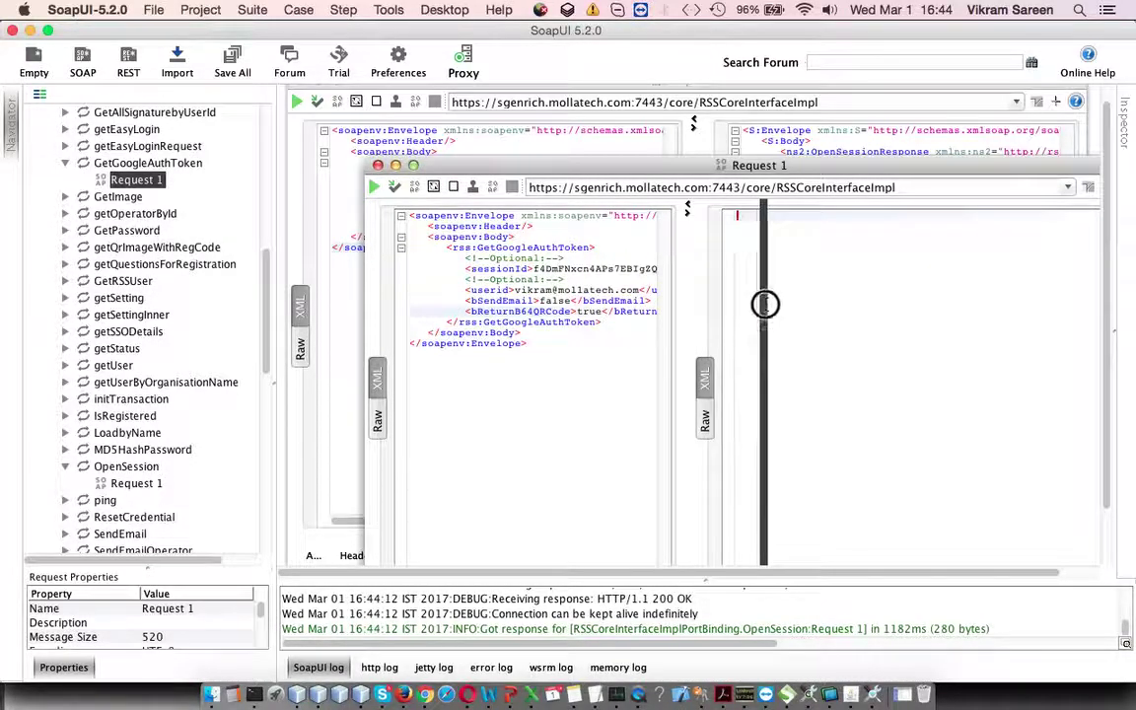
drag(534, 268, 708, 268)
key(BackSpace)
key(super+v)
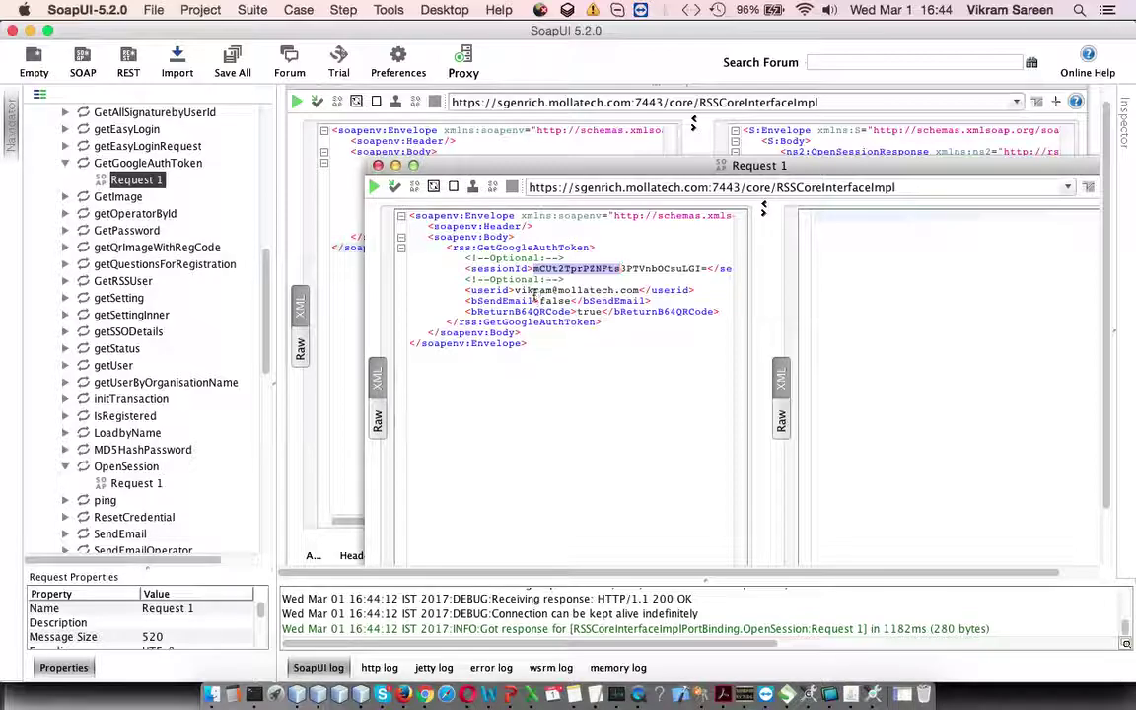
drag(528, 290, 612, 290)
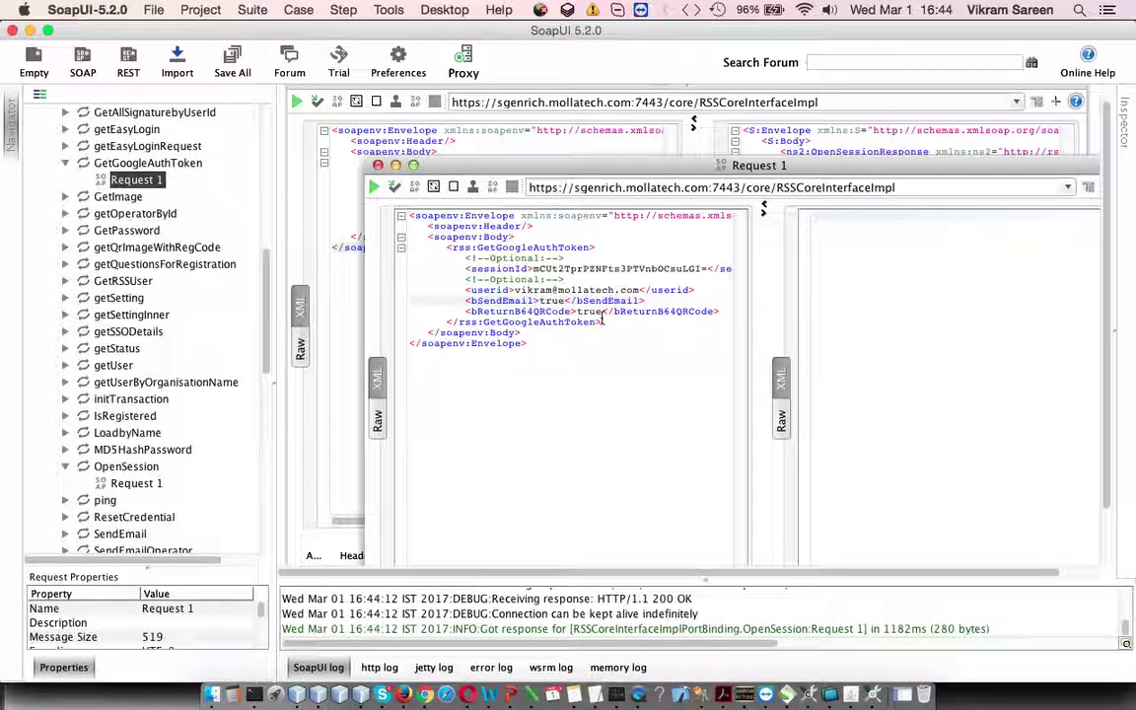
Step: Set bReturnB64QRCode to false, run GetGoogleAuthToken, and confirm 'Email sent successfully'
text(fals)
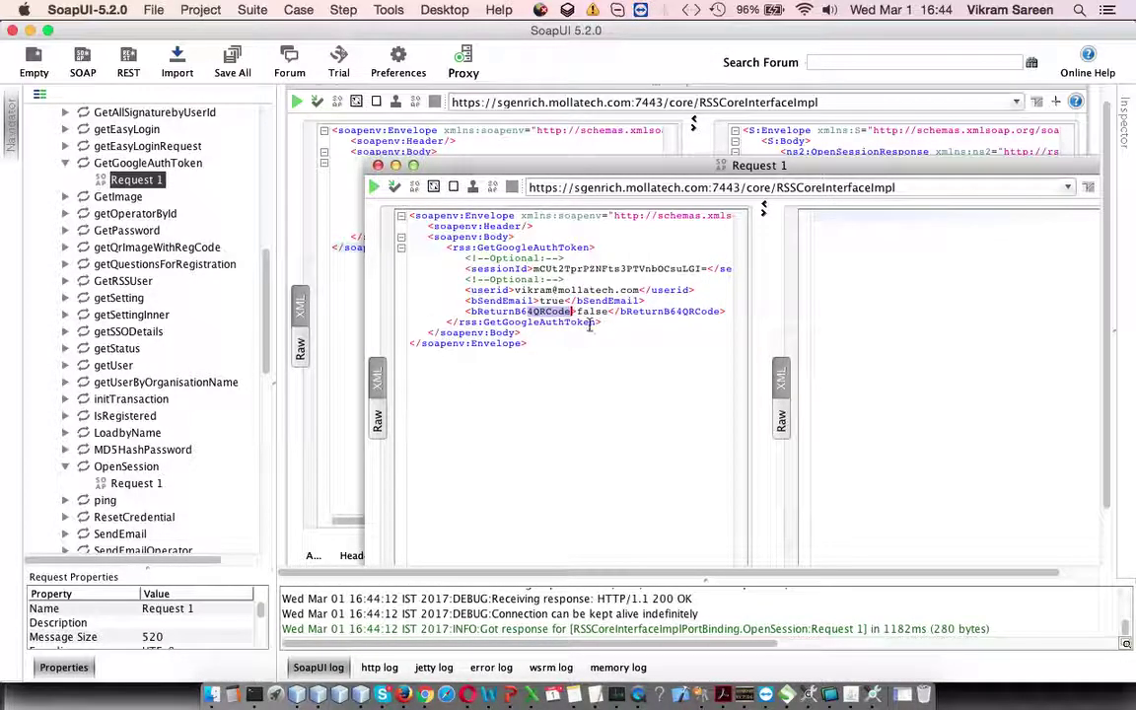
drag(539, 312, 636, 312)
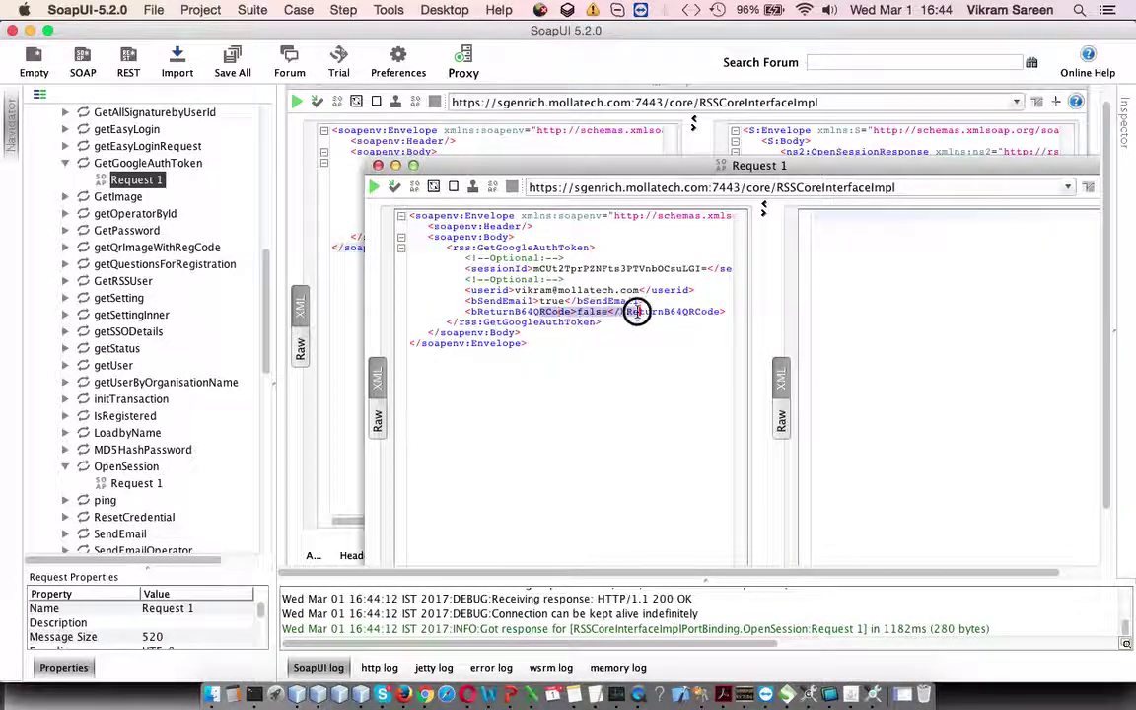
click(450, 312)
click(375, 189)
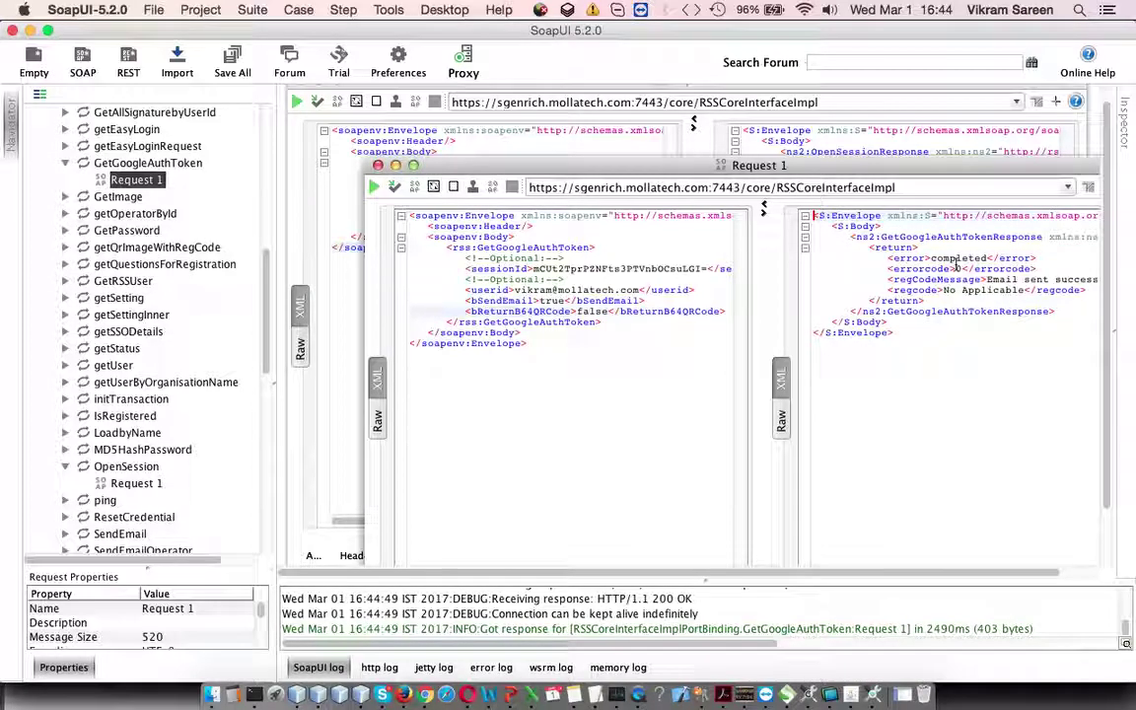
scroll(977, 320, right, 3)
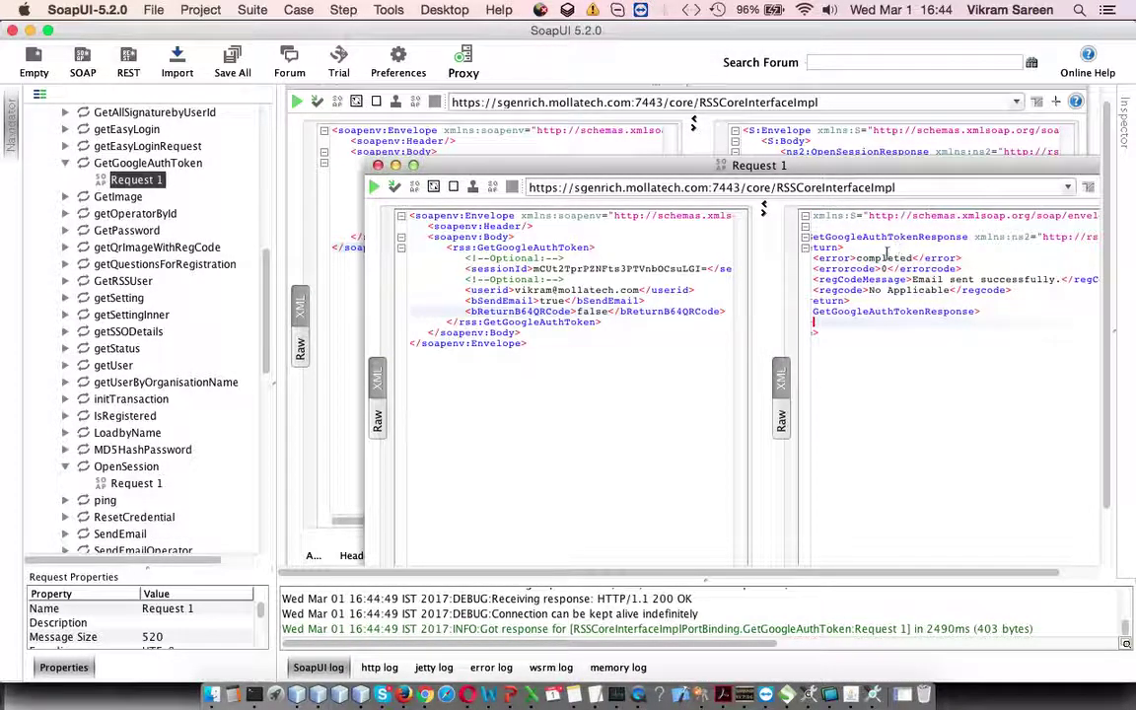
drag(770, 297, 611, 303)
click(908, 289)
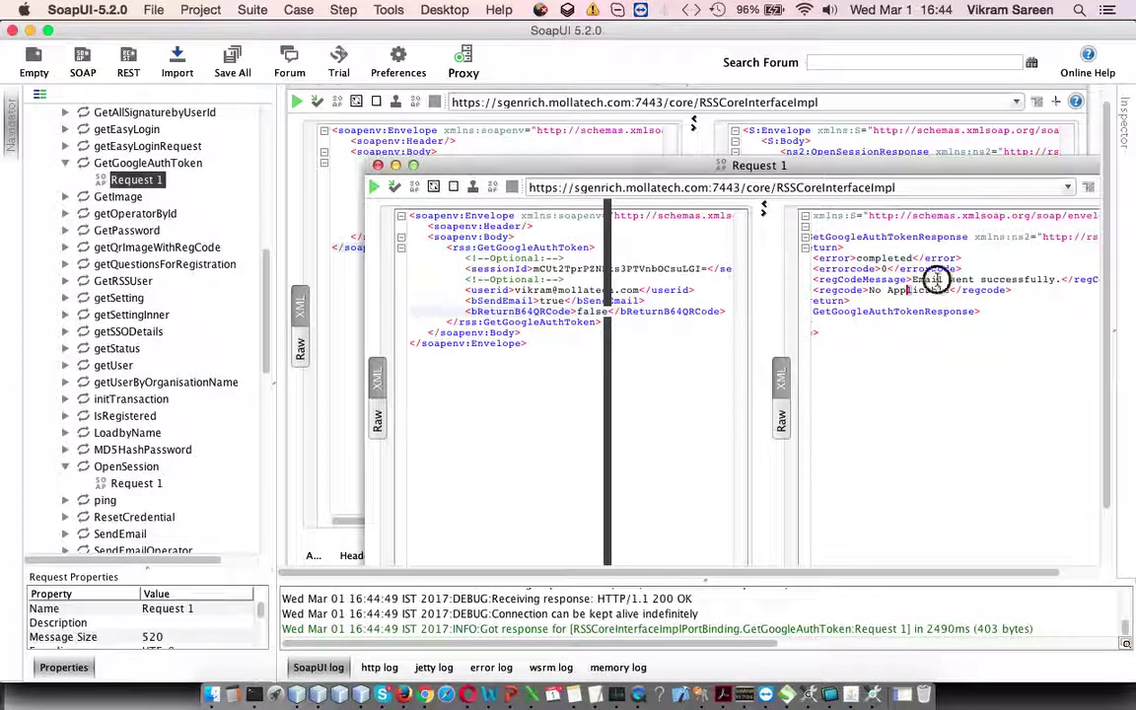
drag(935, 279, 974, 280)
Step: Open the Google Authentication Token email in Gmail and review its QR code request
click(424, 694)
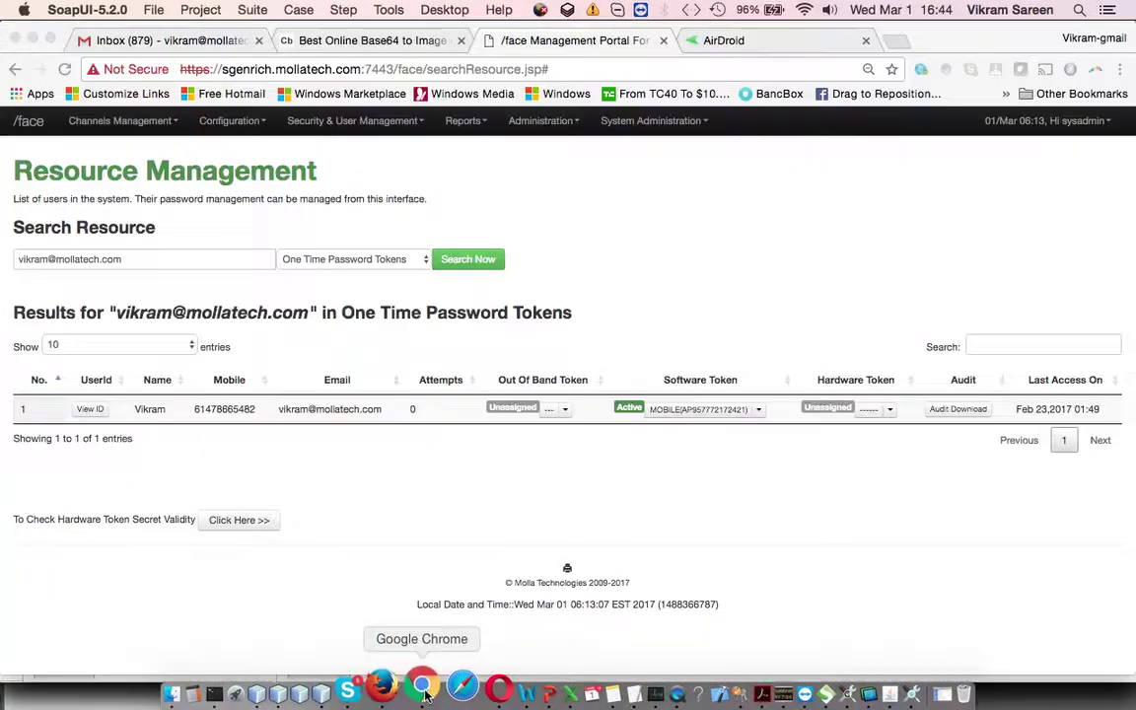
click(163, 39)
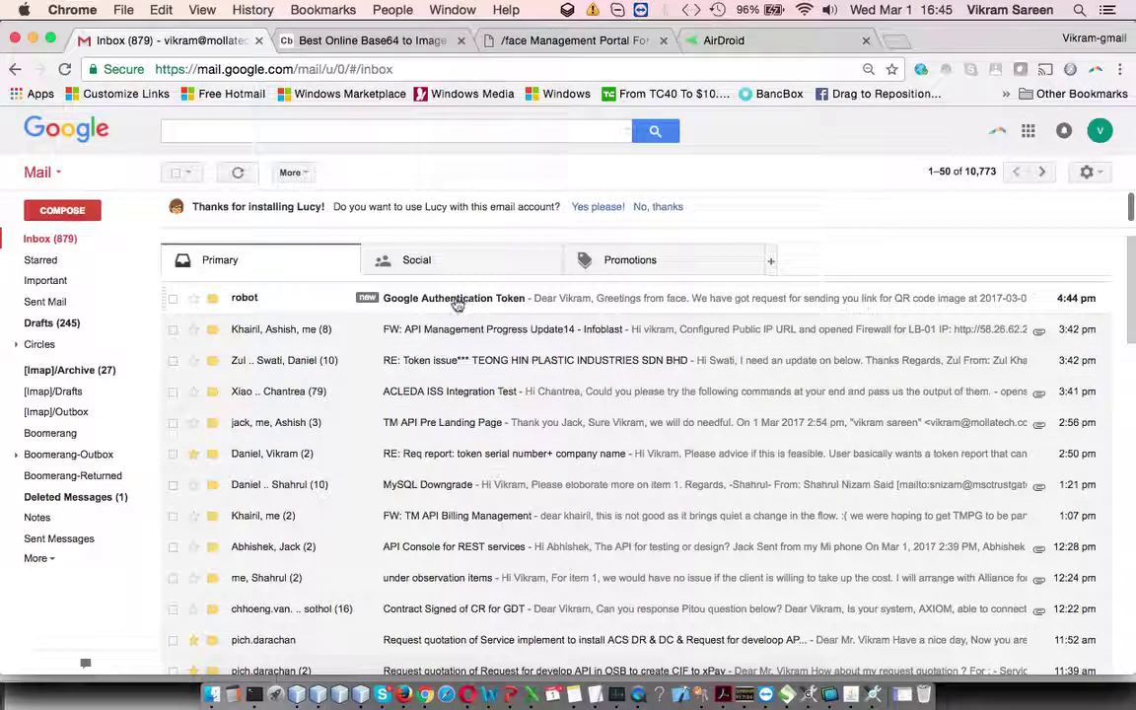
click(456, 305)
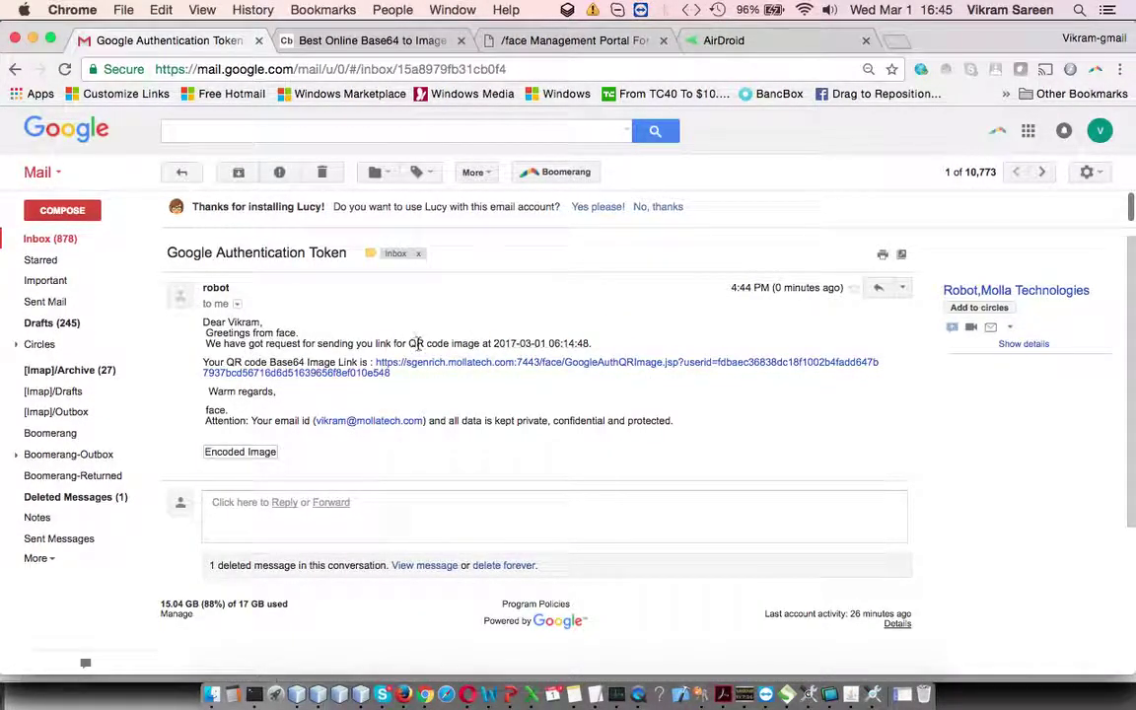
drag(411, 343, 535, 345)
click(499, 411)
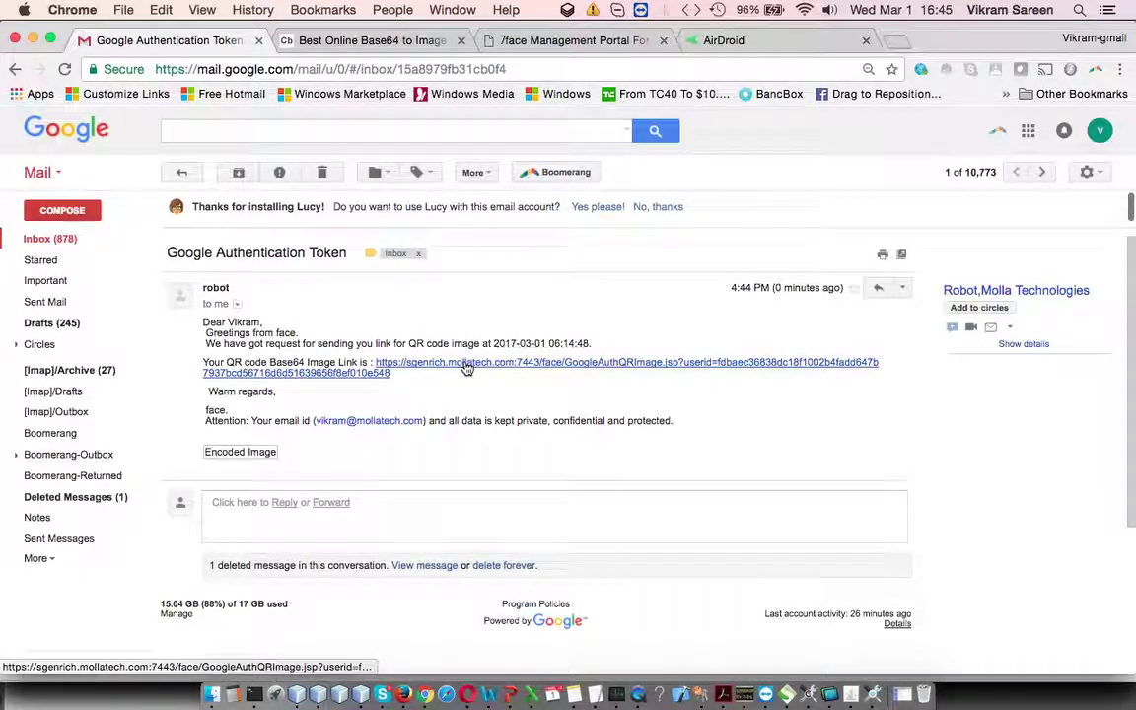
Step: Open the emailed QR code image and scan it with Google Authenticator on the mirrored phone
click(467, 365)
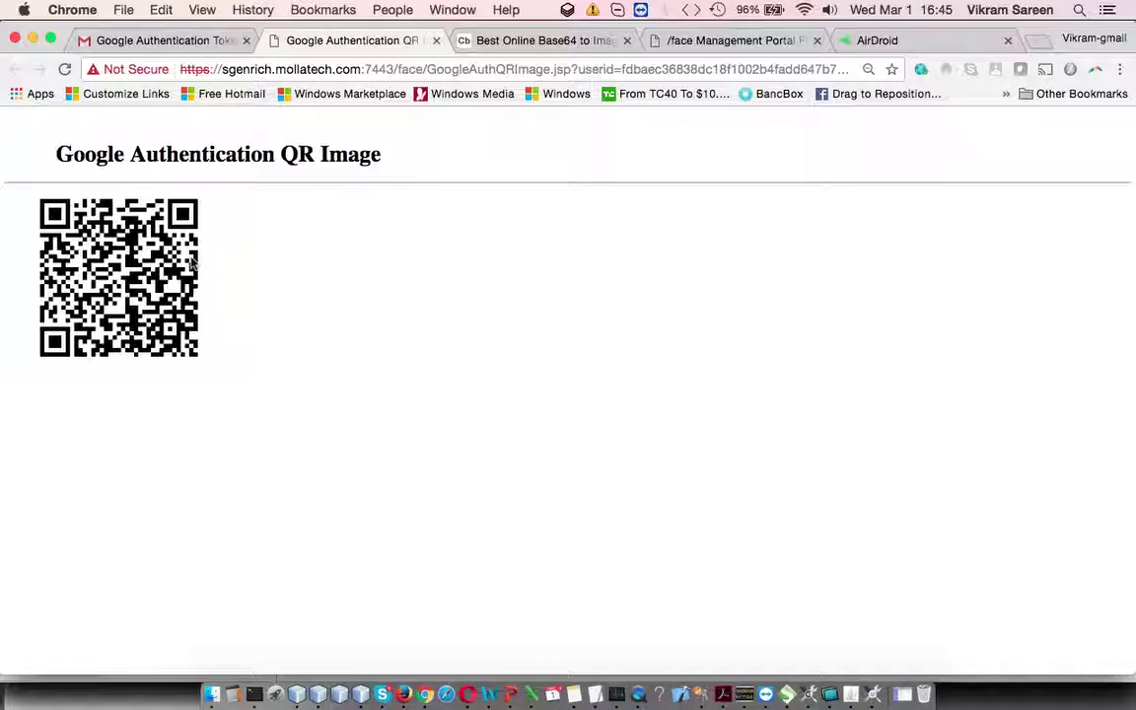
click(912, 43)
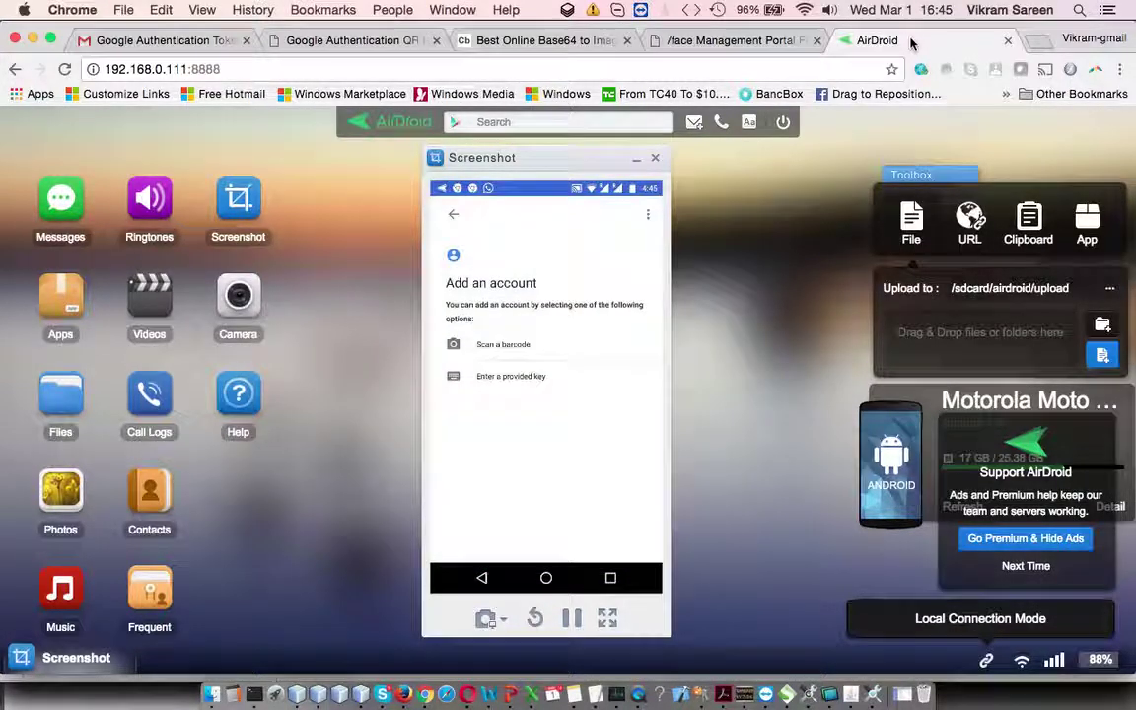
click(386, 43)
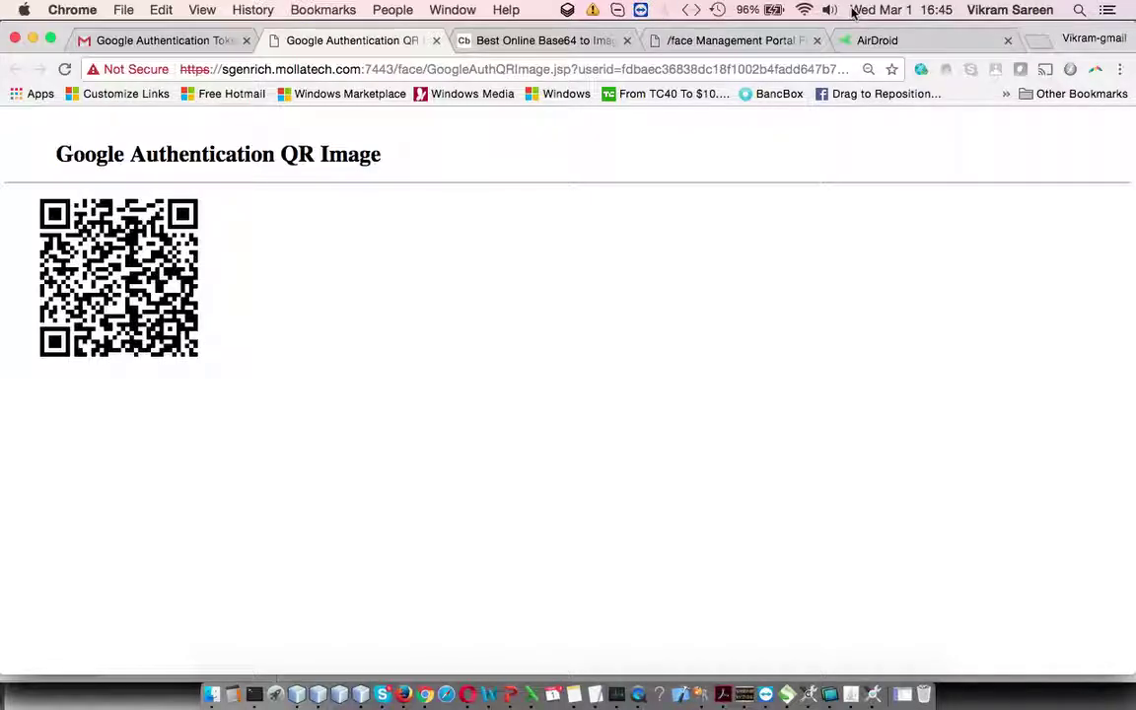
click(868, 42)
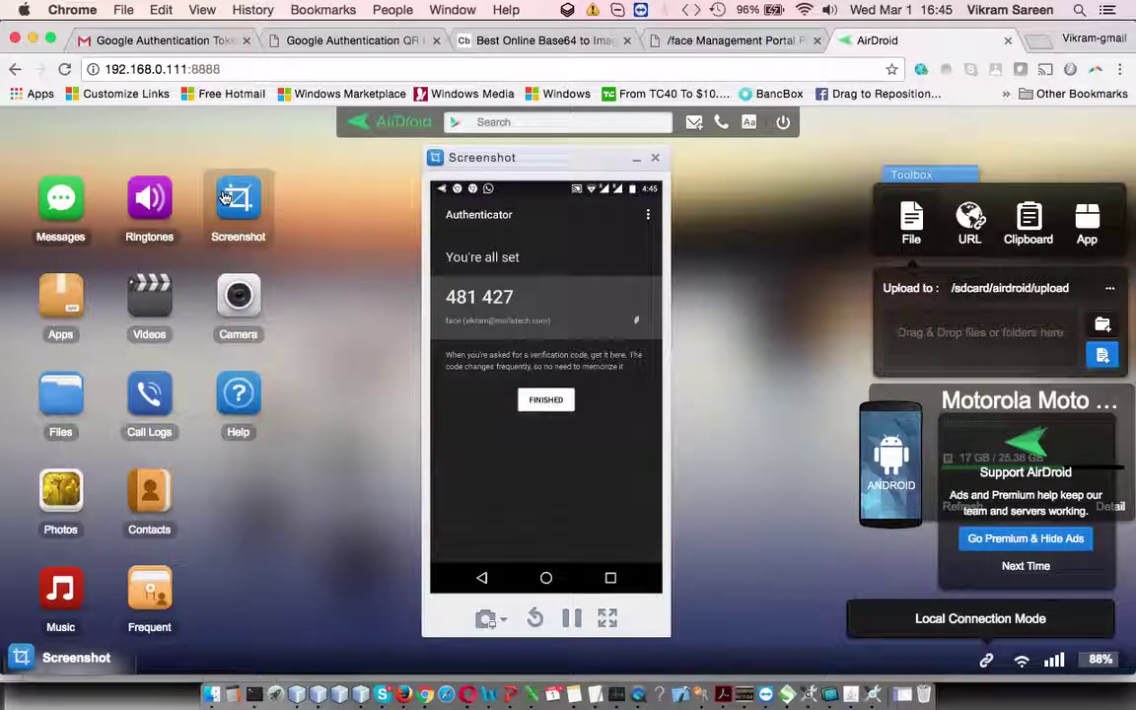
Step: Complete Authenticator's setup with FINISHED so the face account shows six-digit codes
click(305, 43)
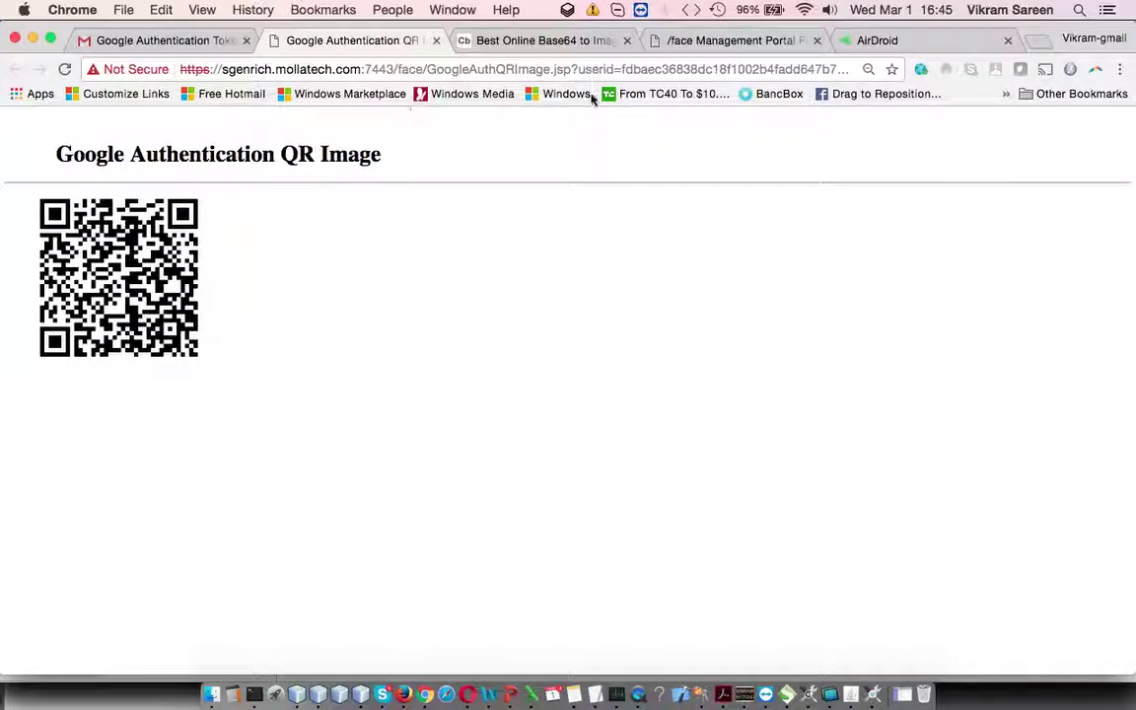
click(861, 42)
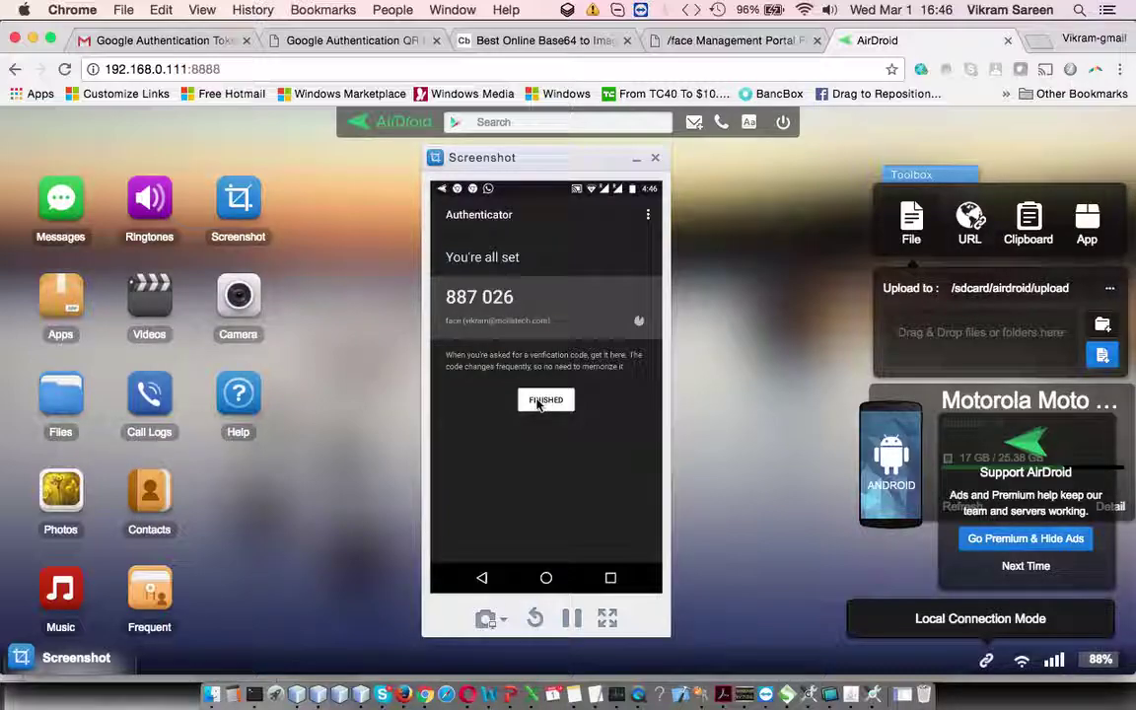
click(538, 402)
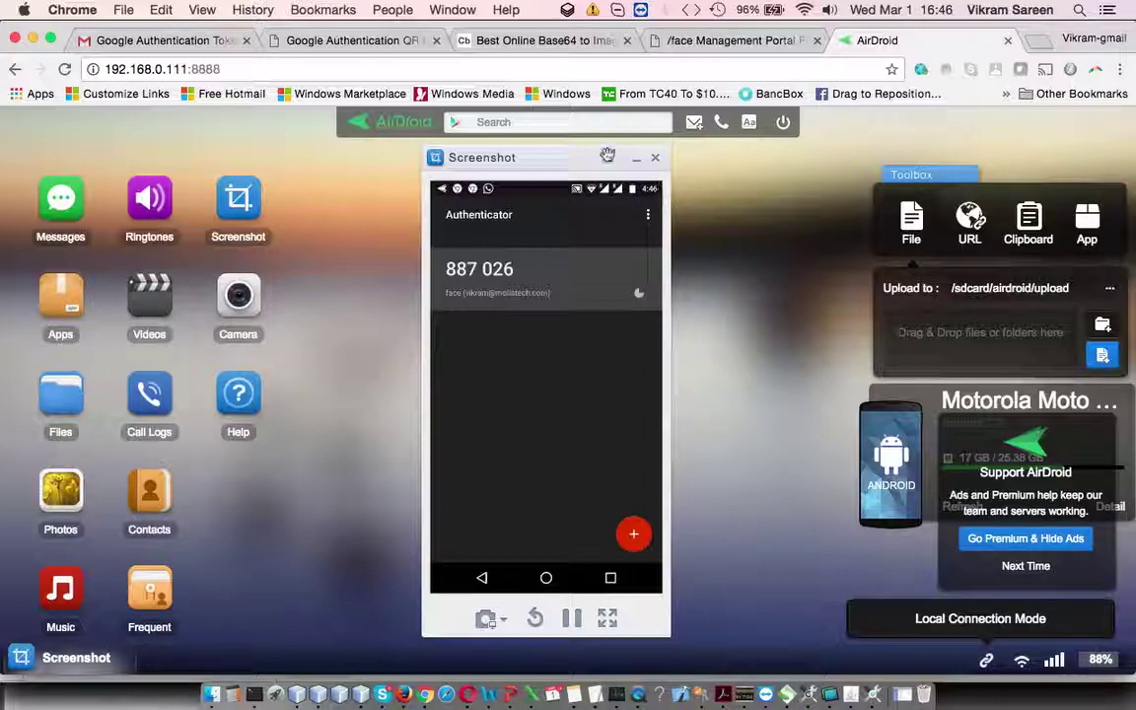
Step: Verify the token's current Authenticator code via Verify One Time Password, confirm the success message, then switch to SoapUI
click(691, 40)
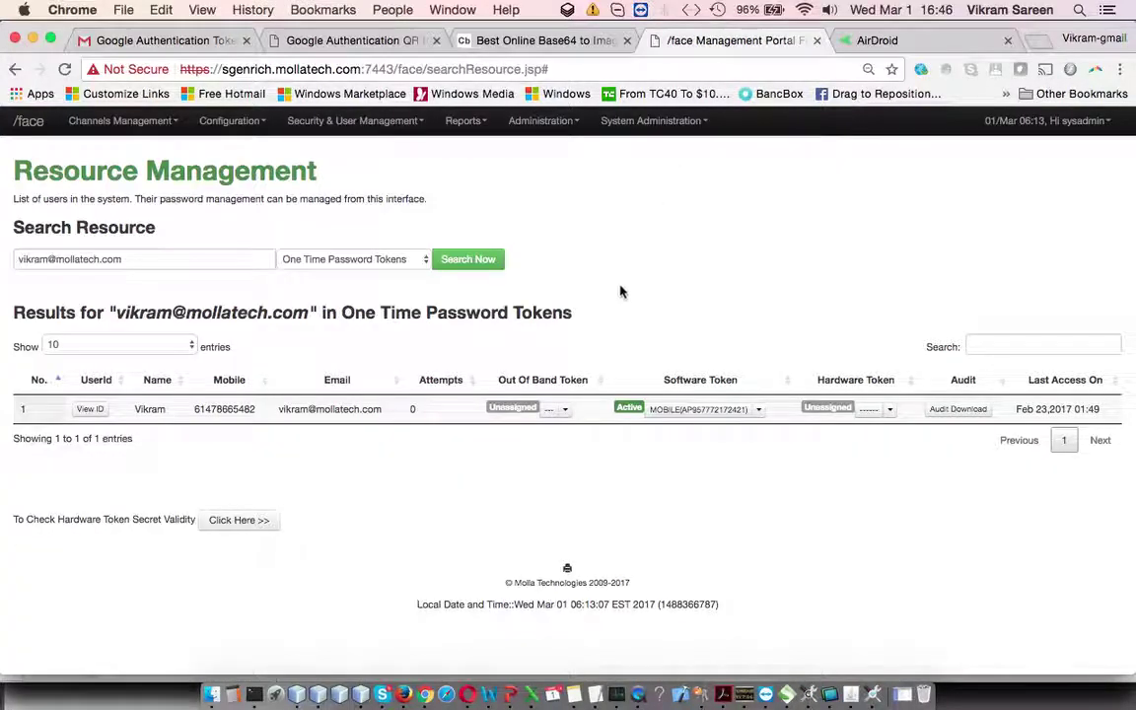
click(759, 410)
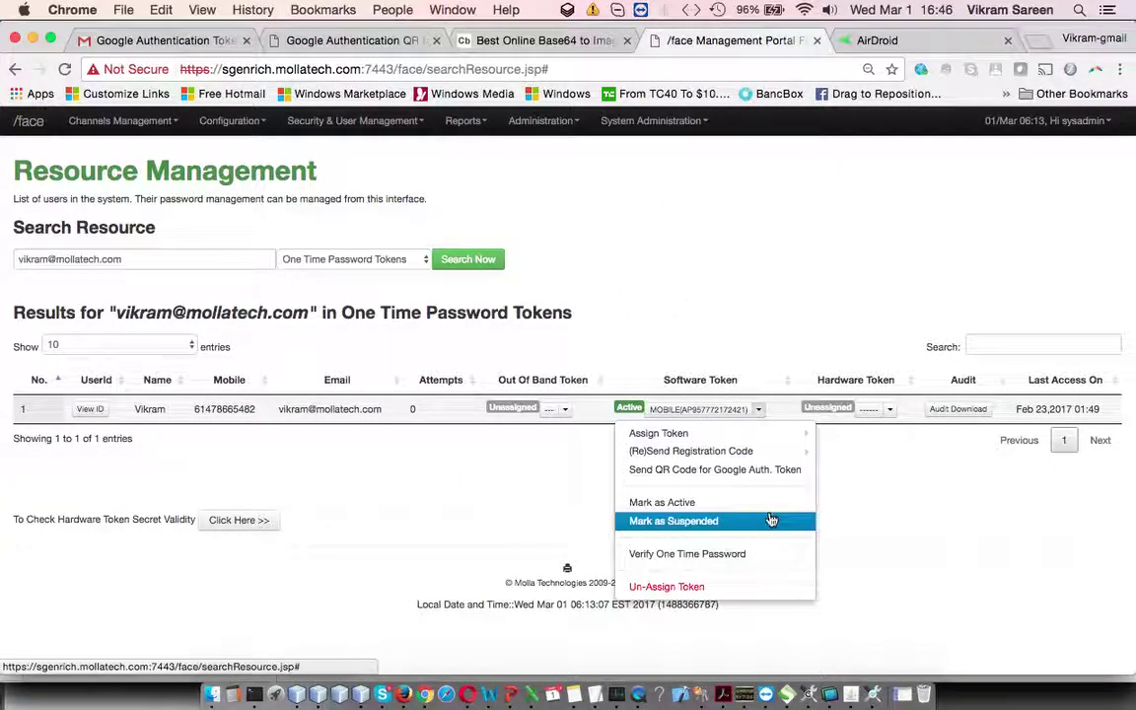
click(755, 553)
click(579, 220)
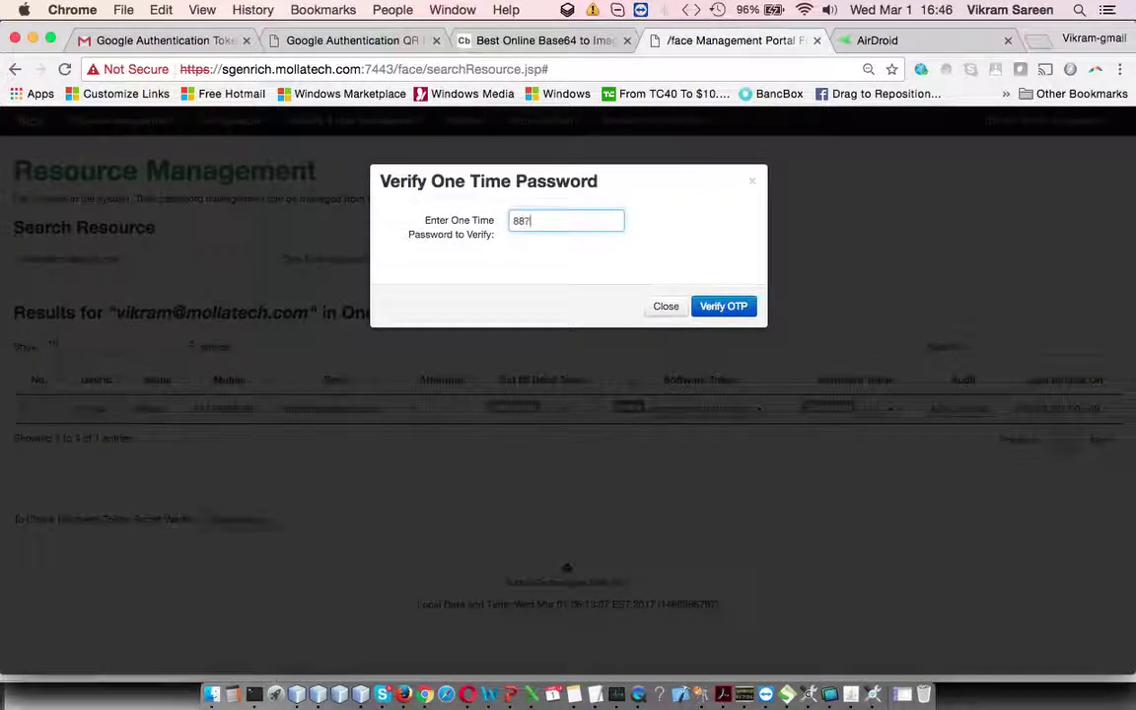
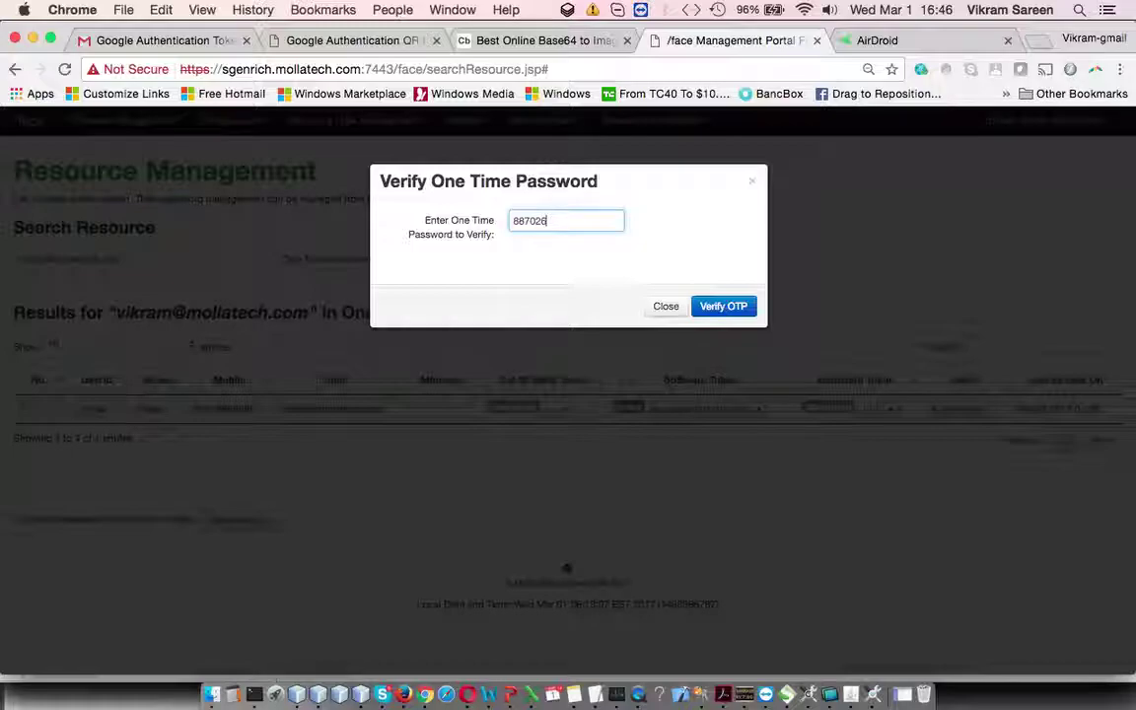
click(714, 308)
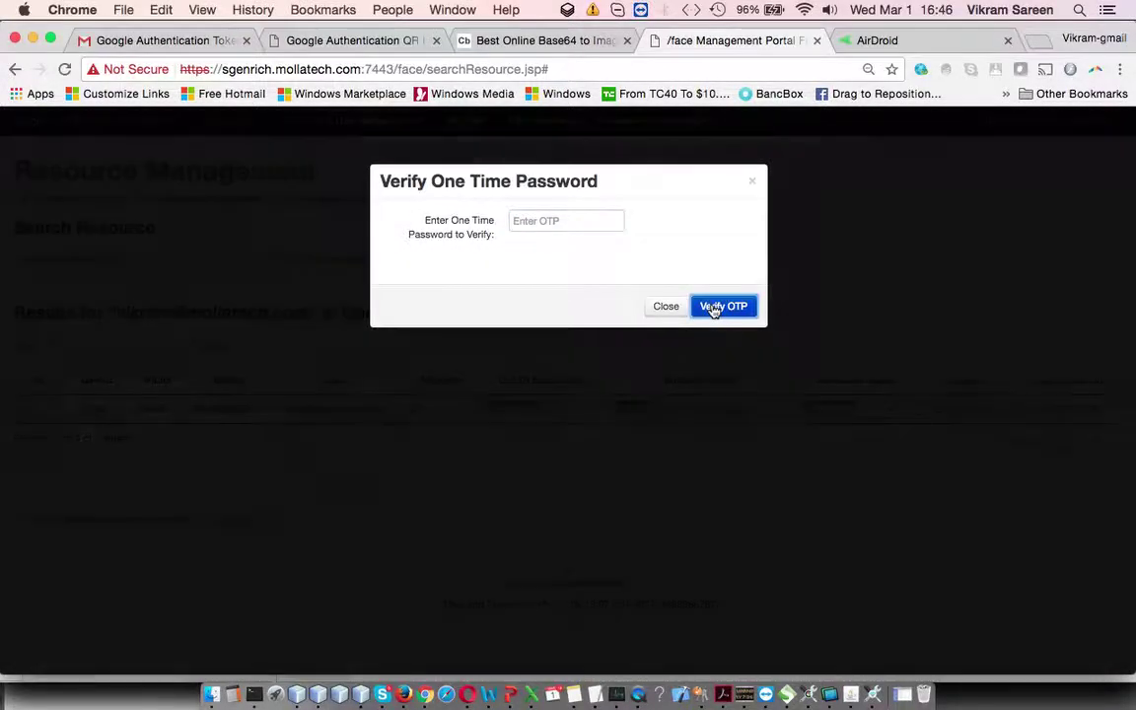
click(744, 250)
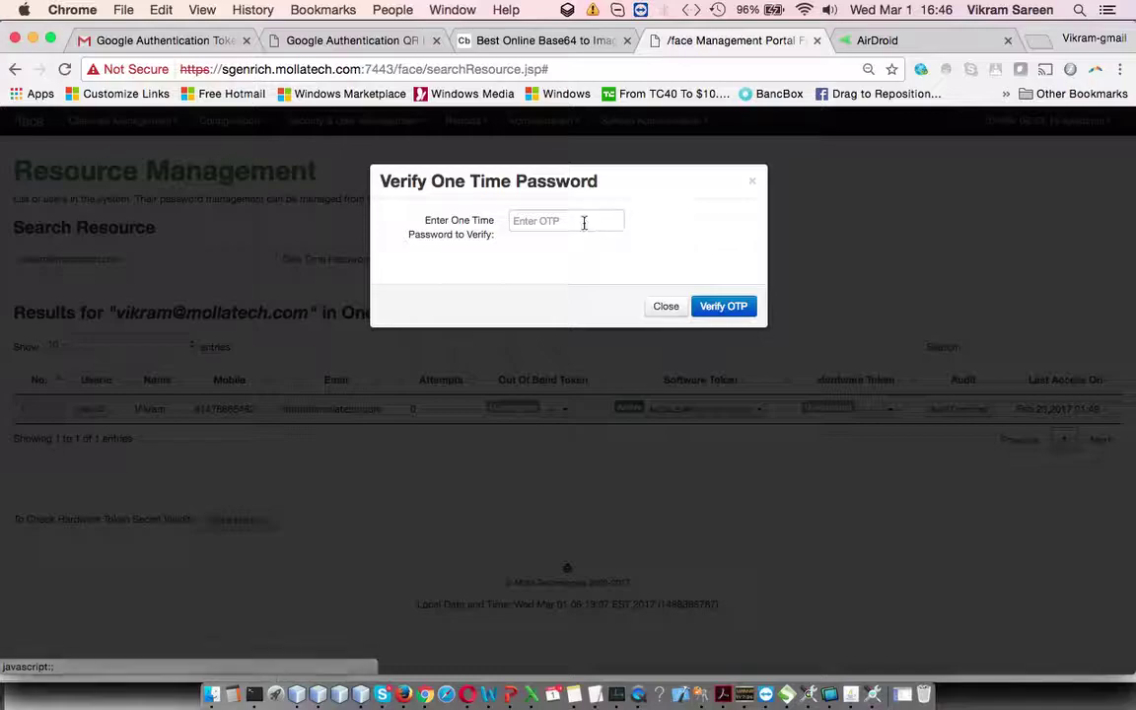
click(583, 223)
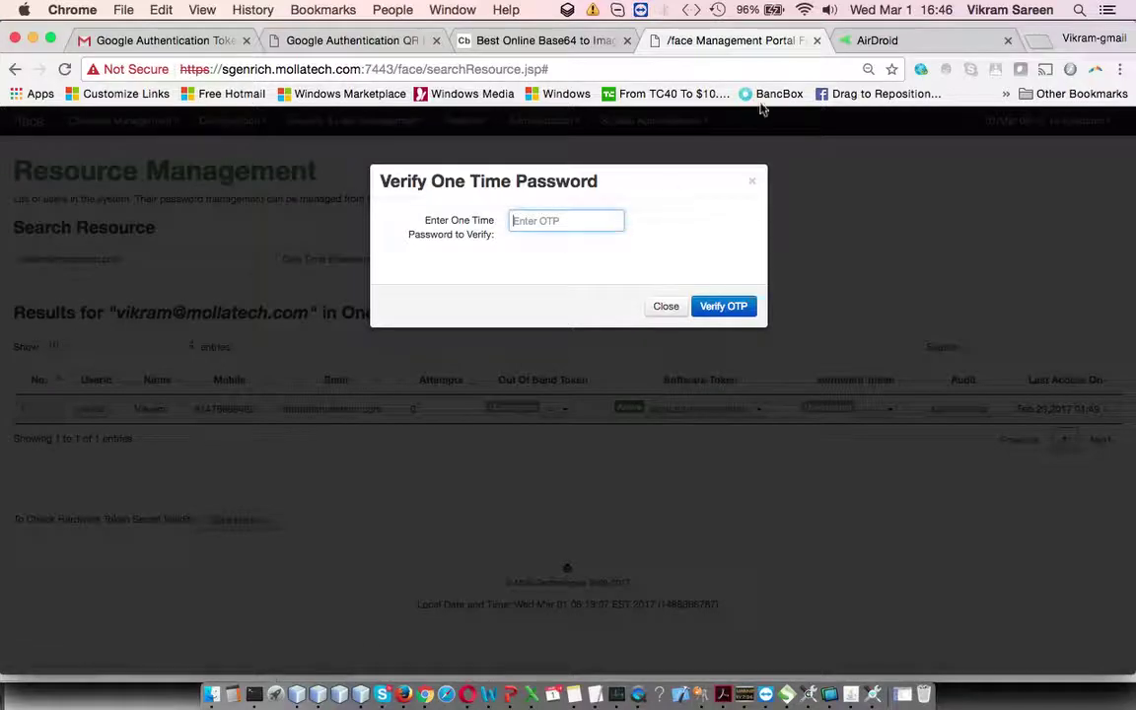
click(789, 687)
Step: Review the GetGoogleAuthToken request in SoapUI's navigator, then return to the portal's empty OTP dialog
scroll(206, 356, down, 5)
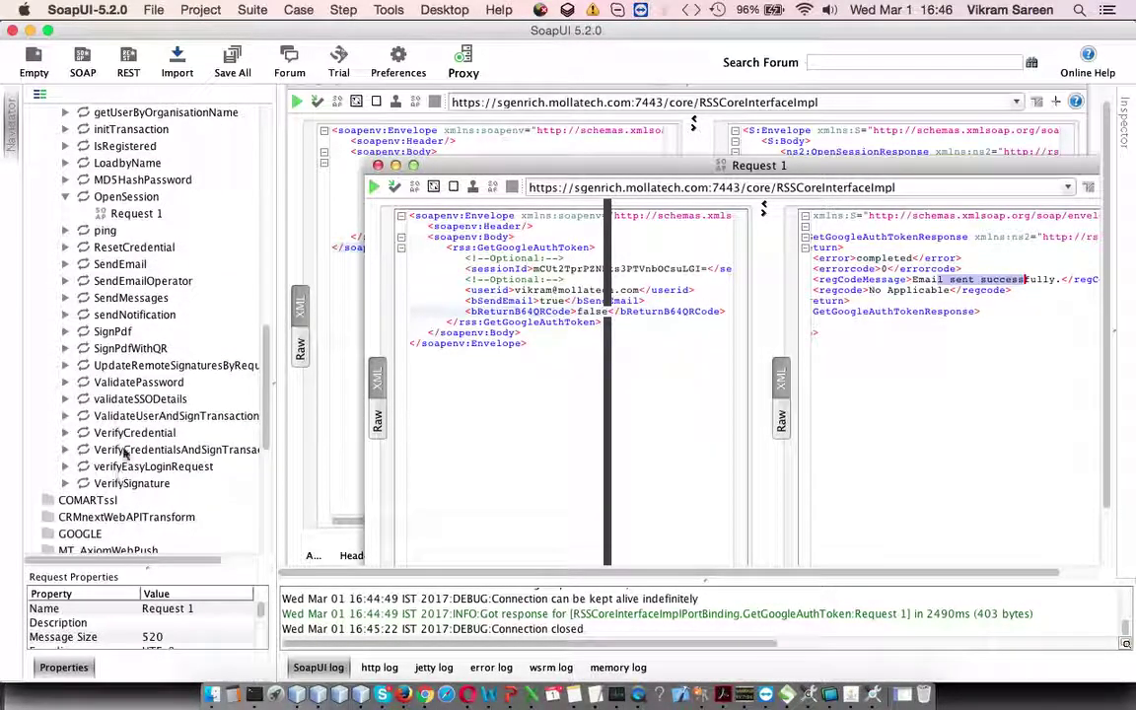
scroll(158, 468, up, 6)
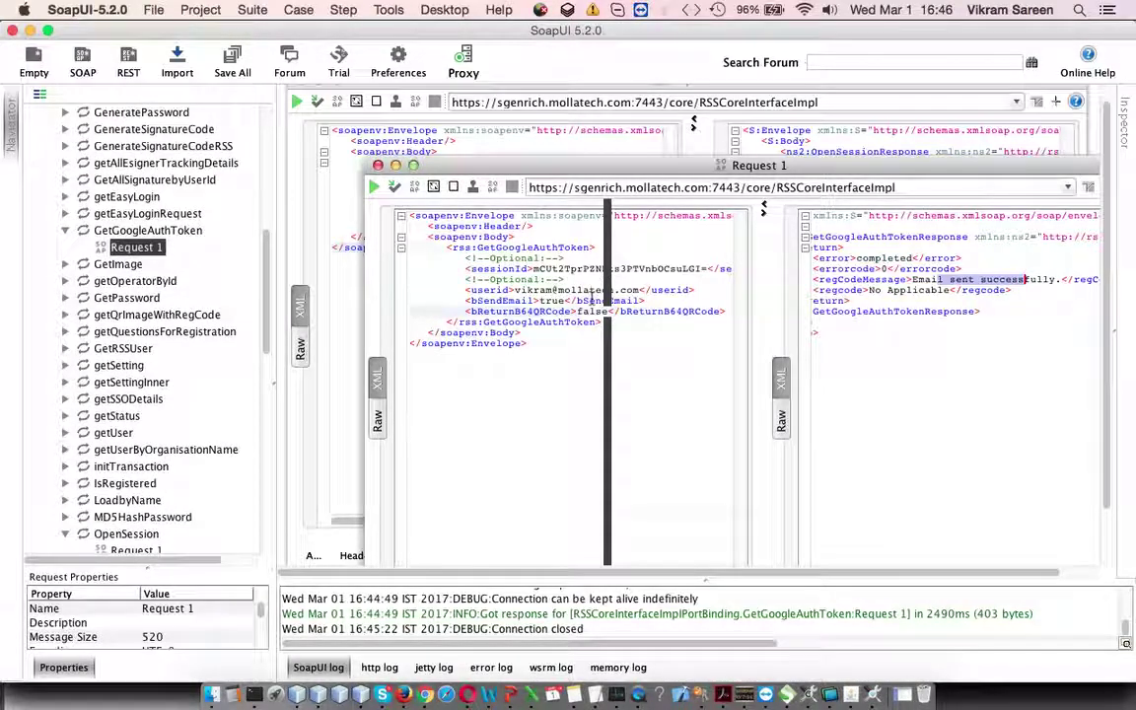
click(425, 694)
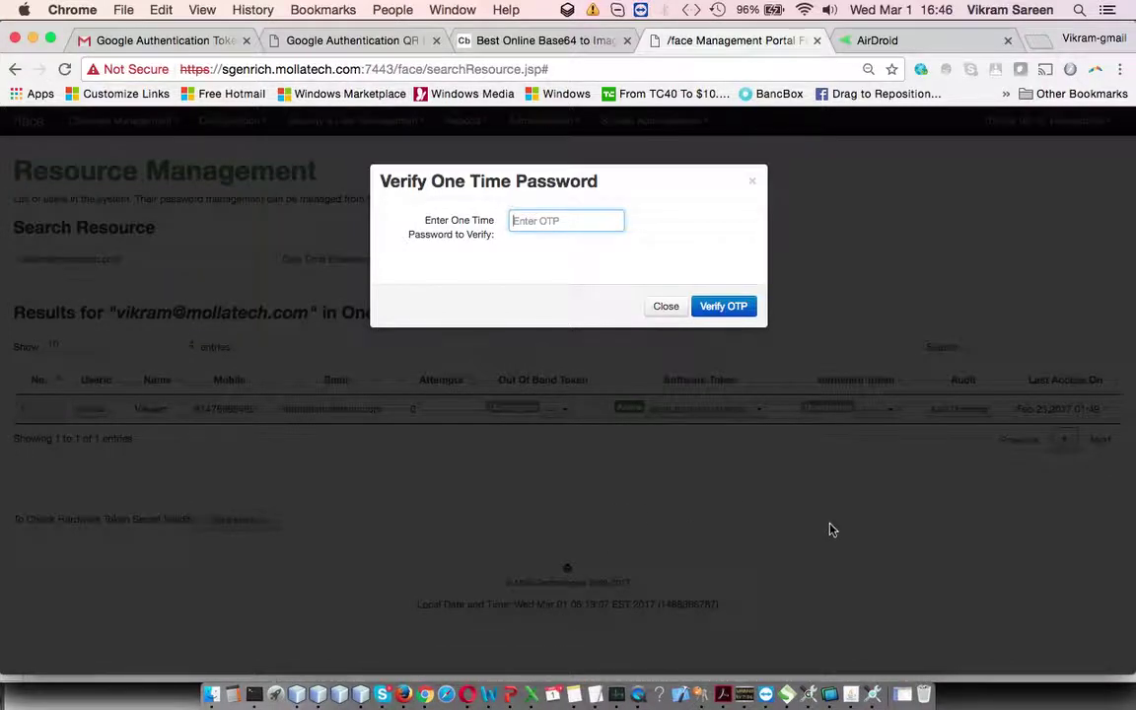
Step: Submit the older Authenticator code shown in AirDroid and dismiss the verification-failed message
click(856, 40)
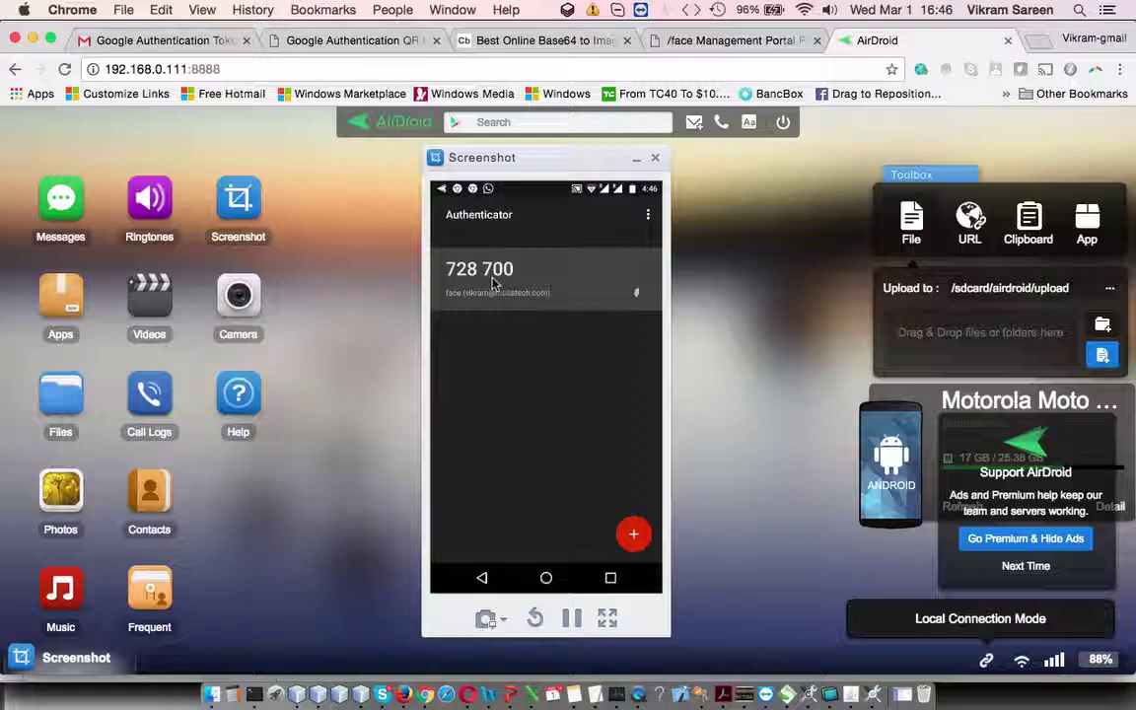
click(685, 46)
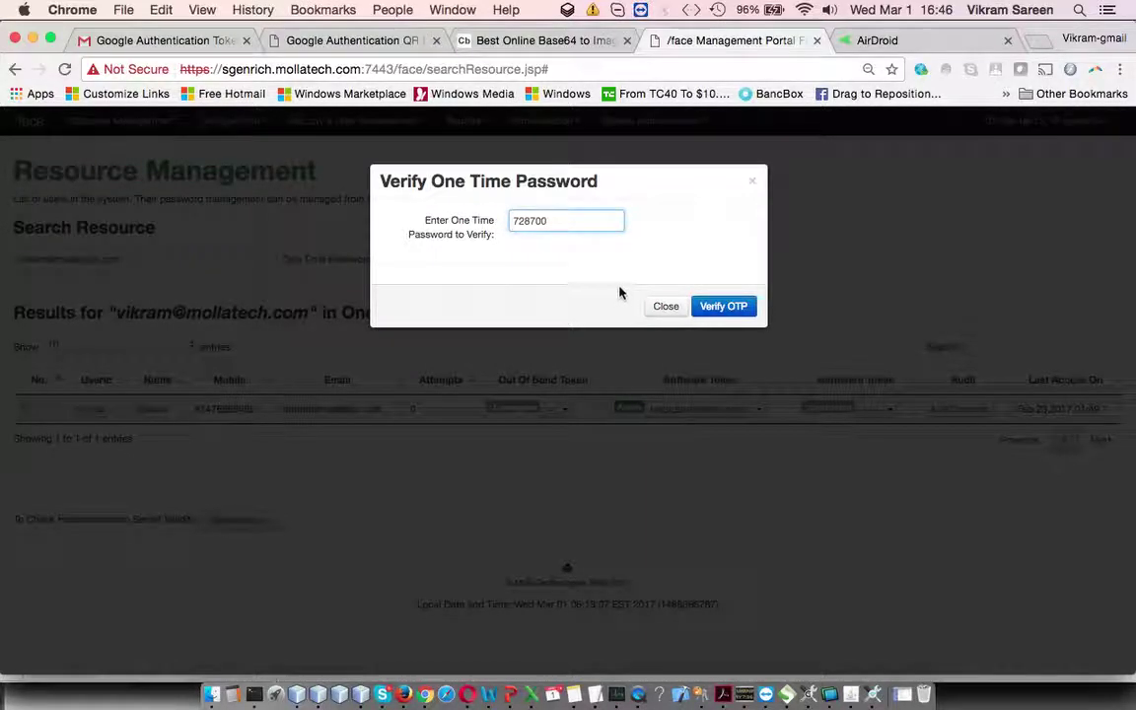
click(726, 306)
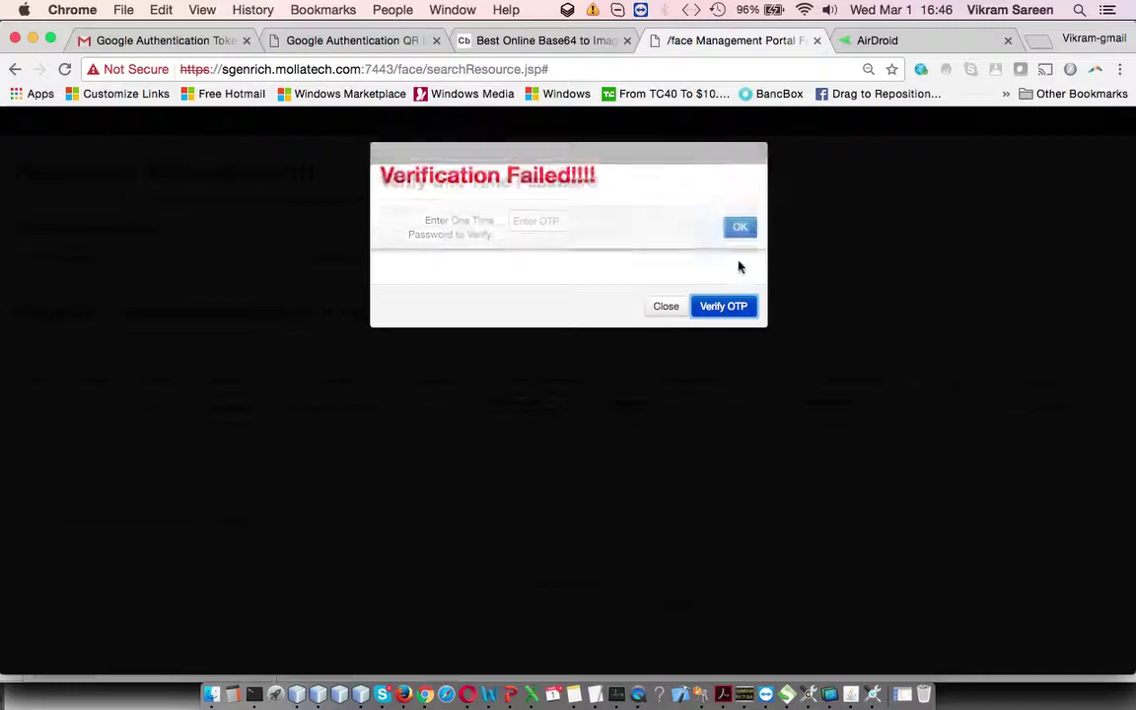
click(742, 251)
Step: Enter the fresh Authenticator code and verify it successfully
click(605, 220)
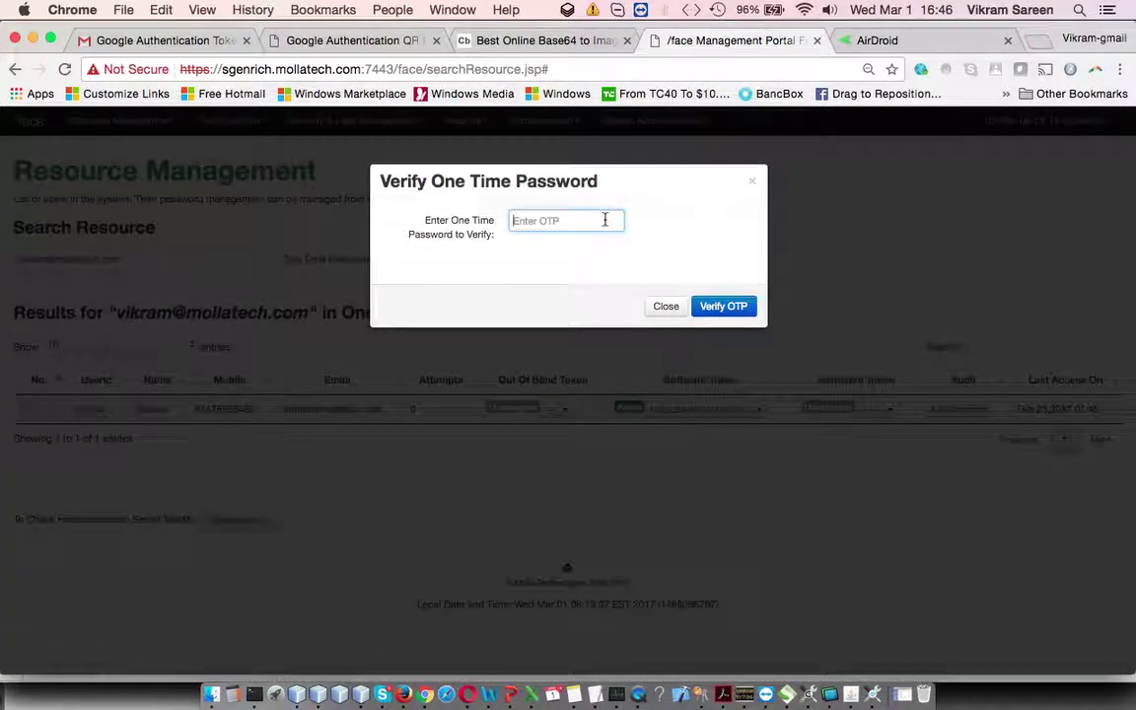
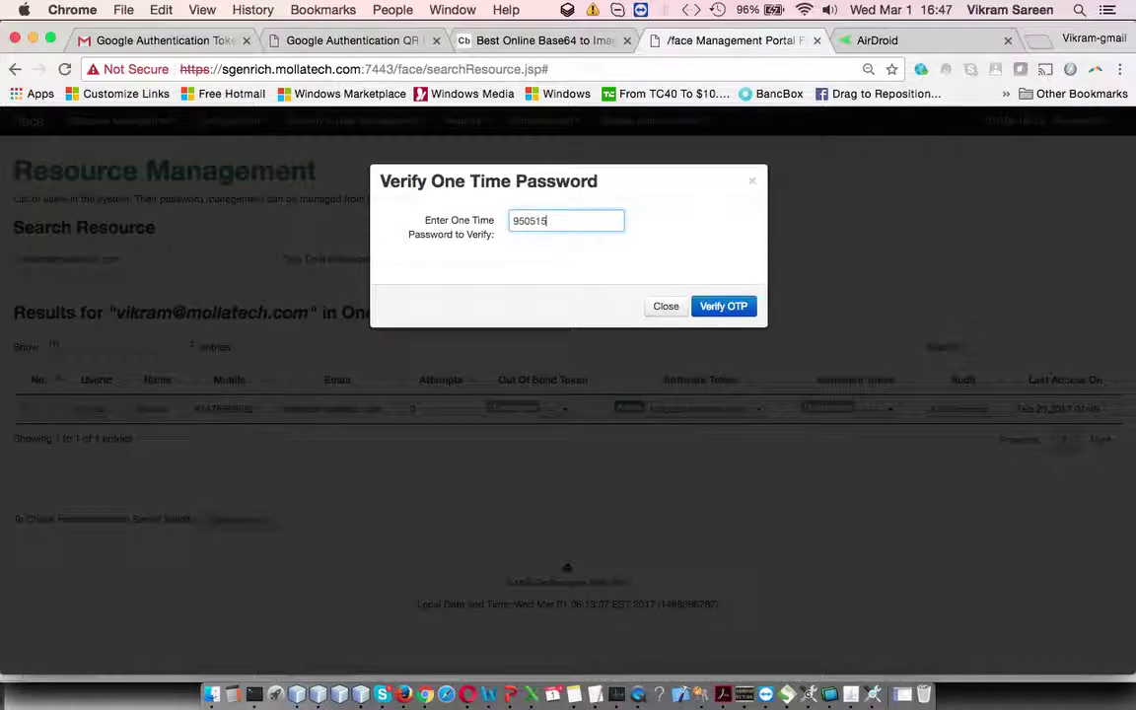
click(719, 305)
click(742, 249)
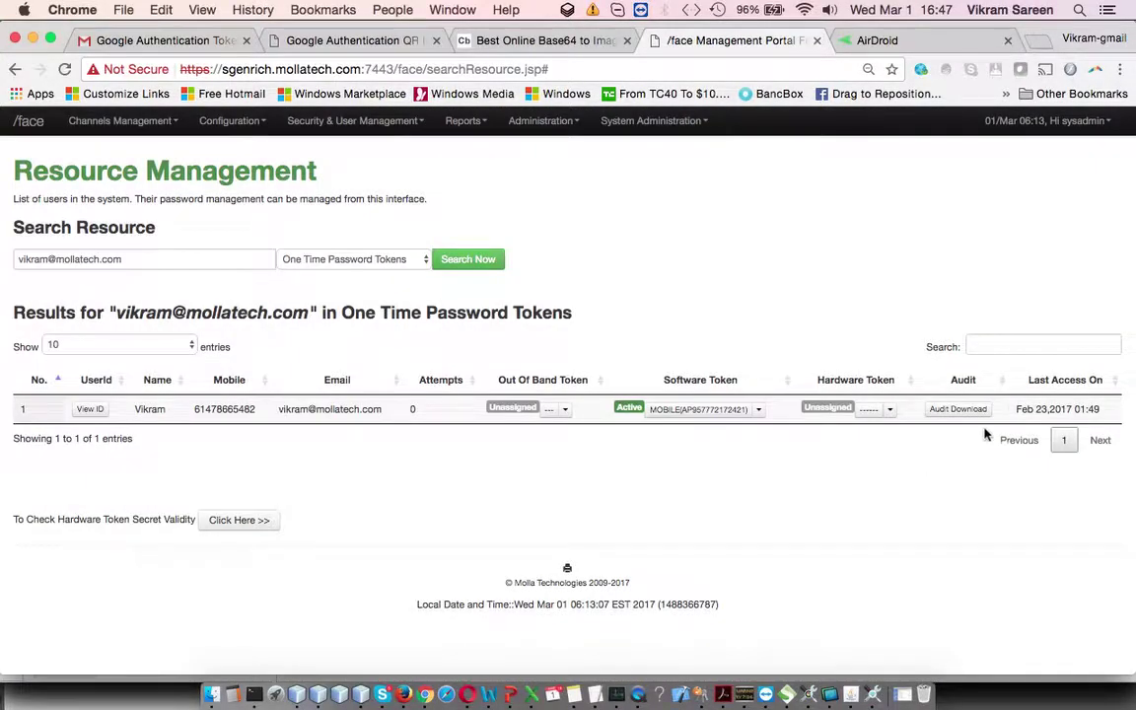
Step: Show the token's audit records with start and end date both 03/01/2017
click(967, 414)
click(621, 223)
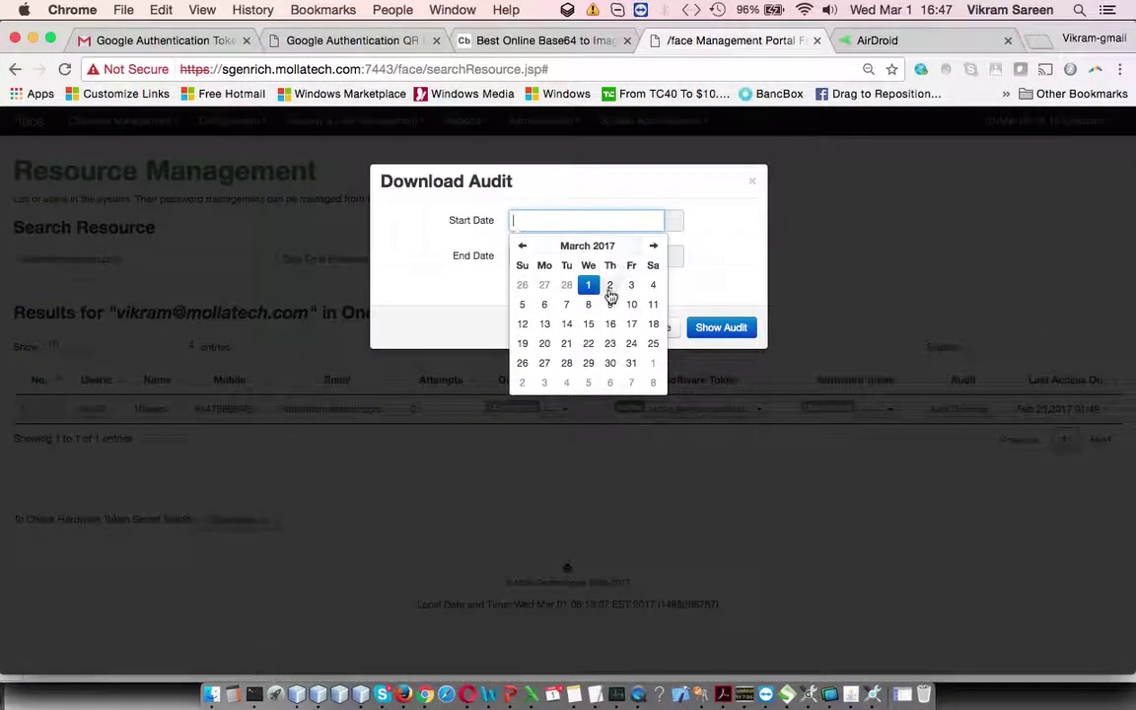
click(641, 258)
click(614, 258)
click(588, 285)
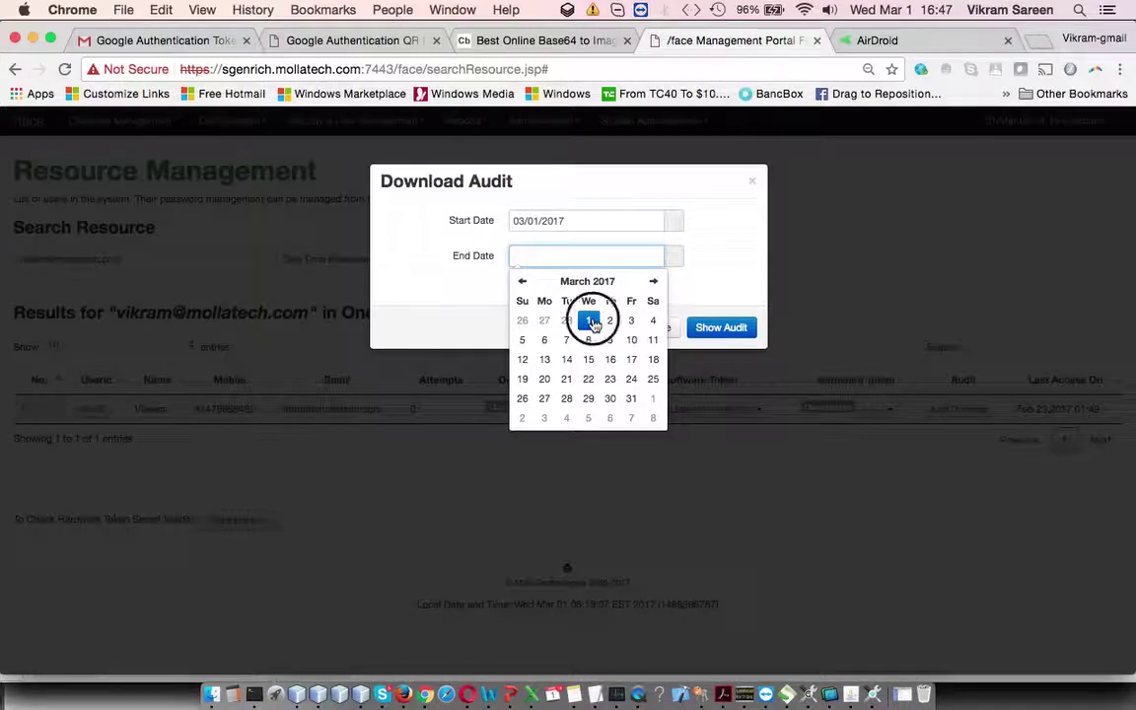
click(699, 284)
click(709, 327)
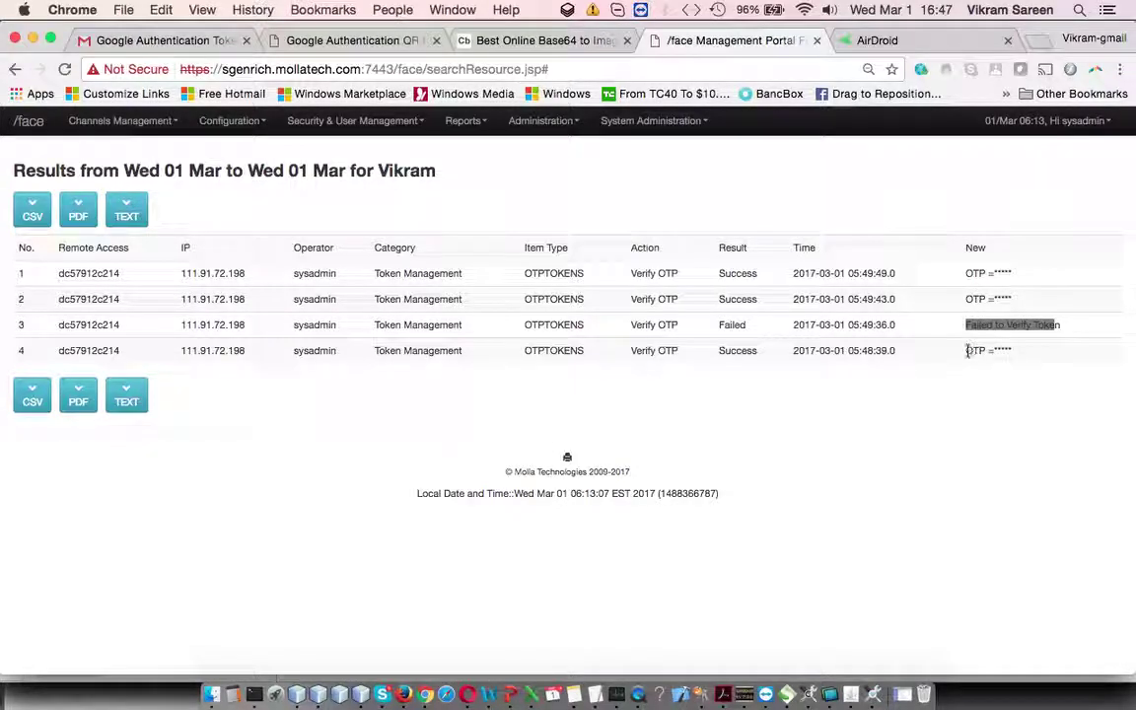
Step: Highlight the masked, failed and successful Verify OTP entries, then present slide 43 in PowerPoint
drag(965, 299, 1021, 299)
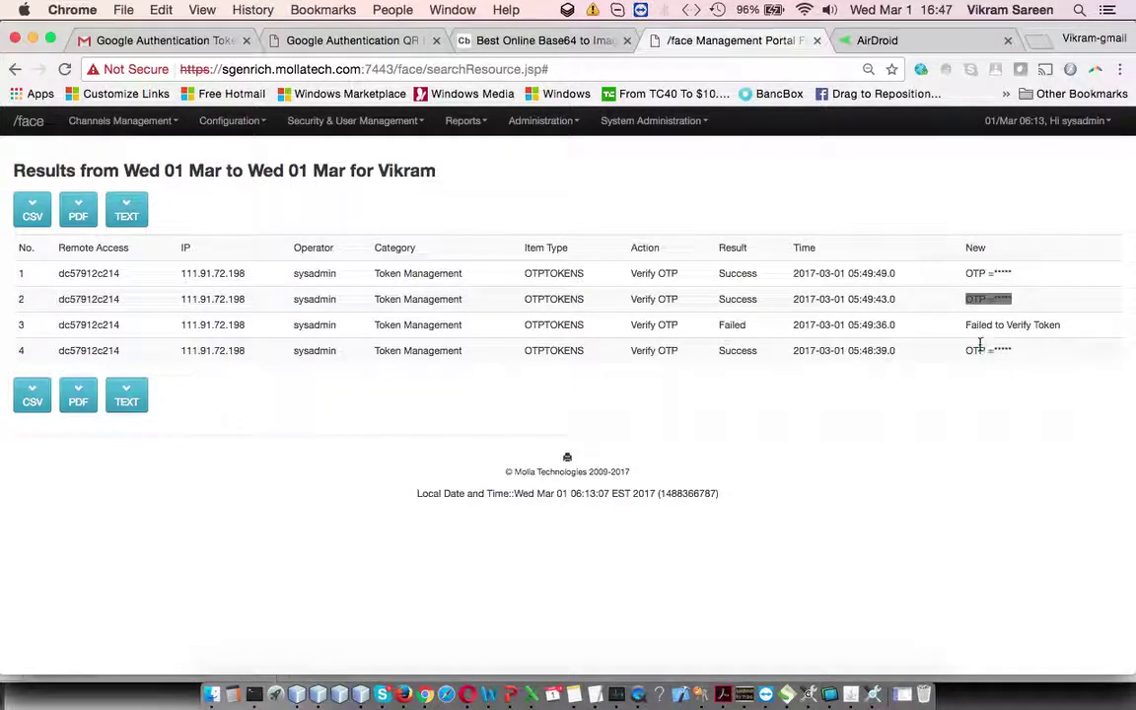
drag(968, 351, 1005, 348)
drag(296, 314, 477, 343)
click(525, 379)
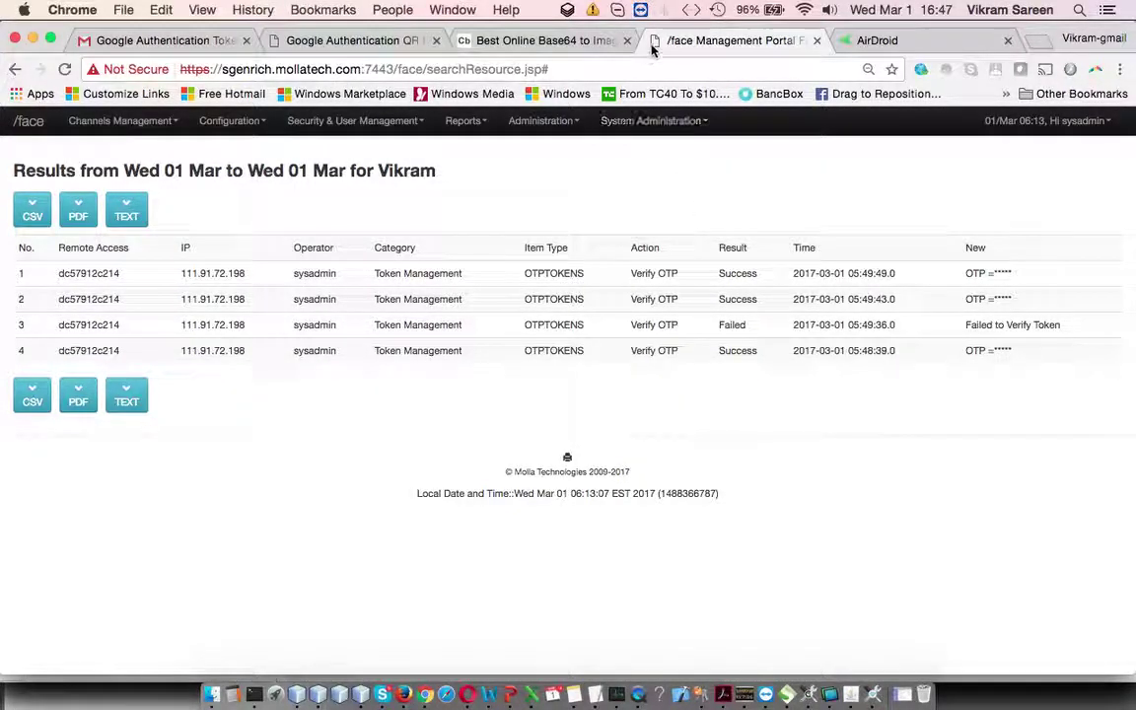
click(511, 694)
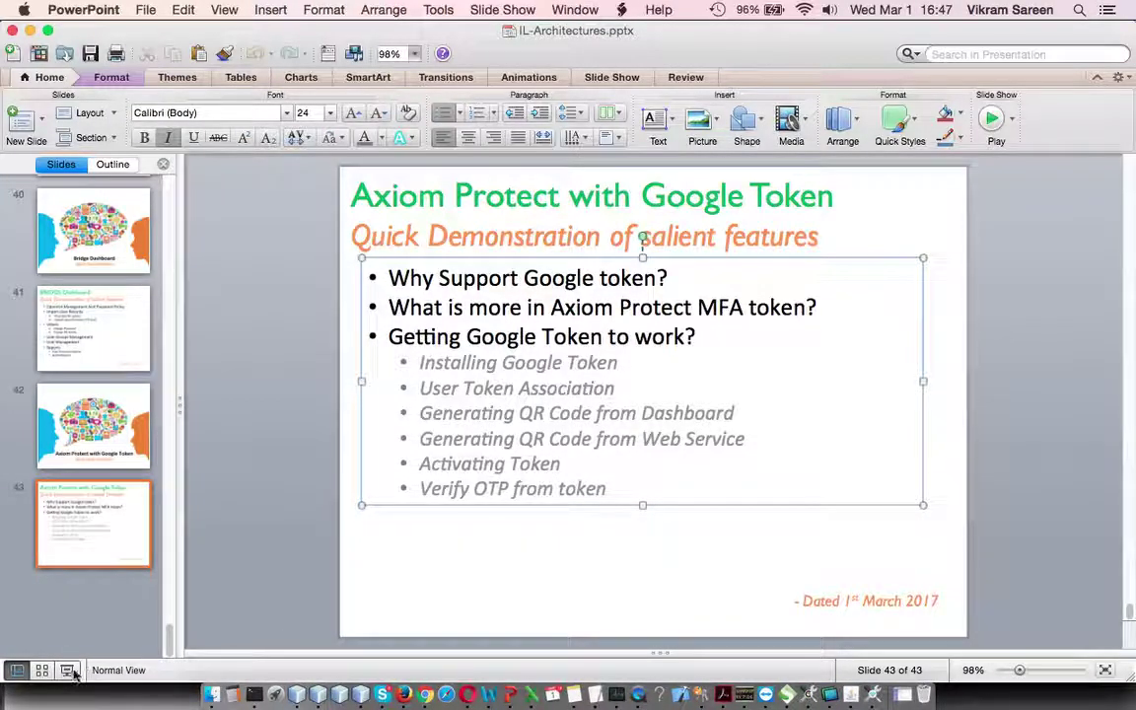
key(super+Return)
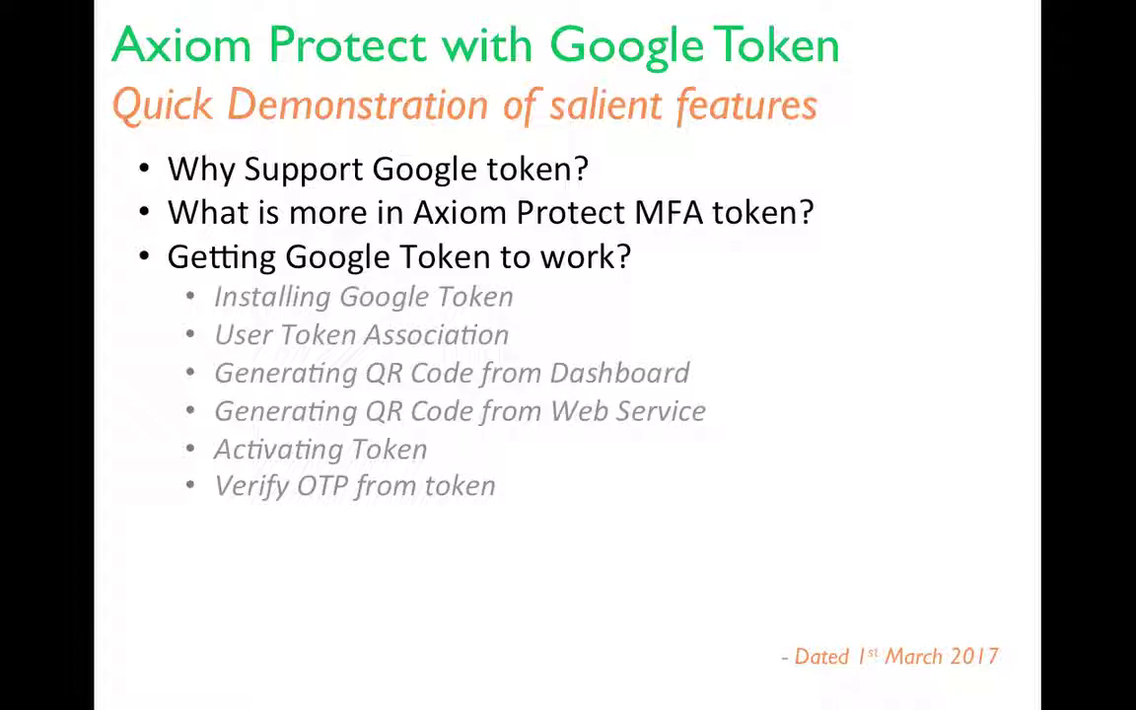